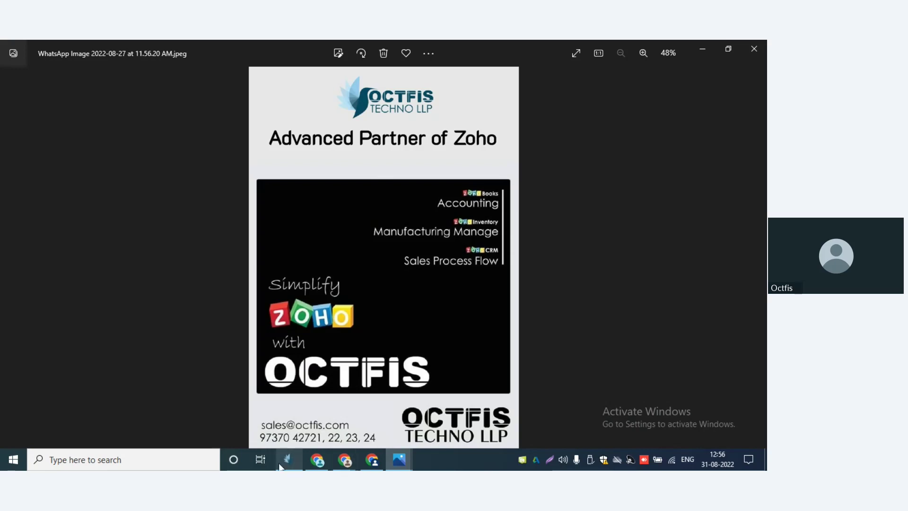
Show the "Send WhatsApp without click from Zoho" image among the open photos
mouse_move(400, 465)
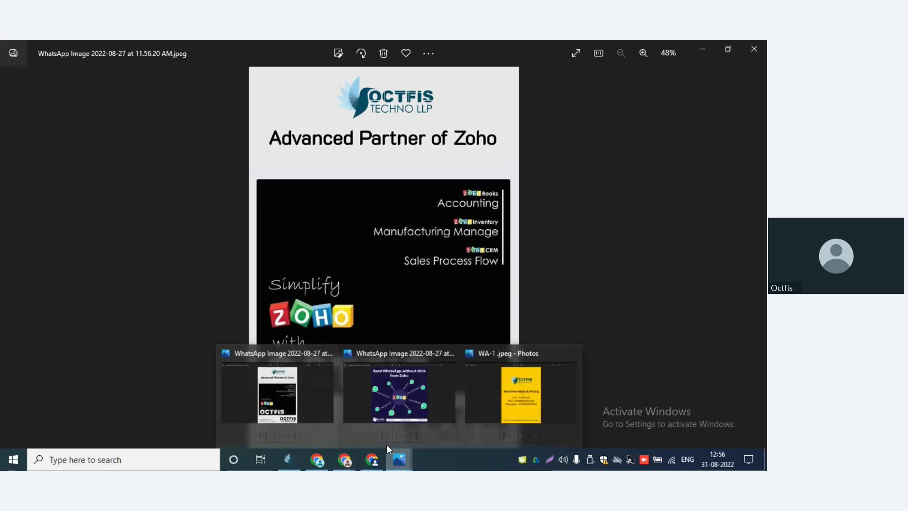
left_click(371, 411)
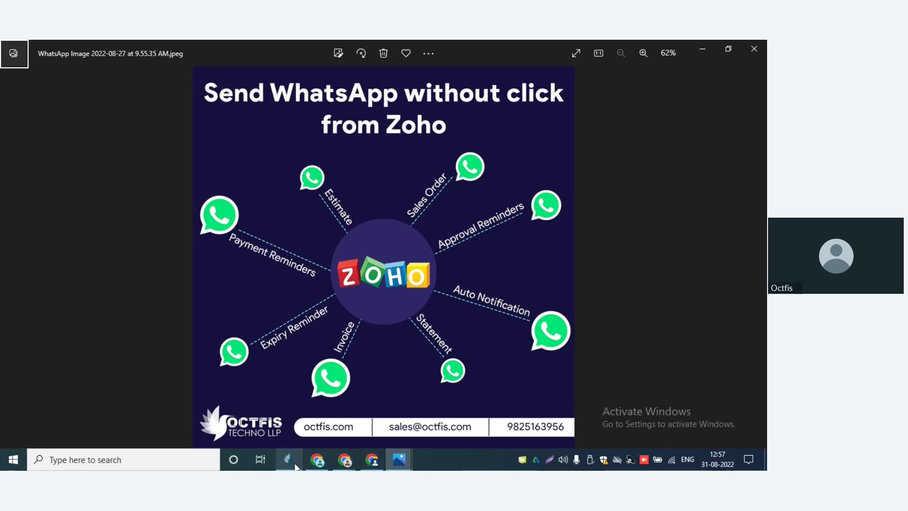
Switch to the OCTFIS TECHNO LLP application and reload the WhatsApp Web QR code in the WhatsApp Log to link the phone
mouse_move(296, 467)
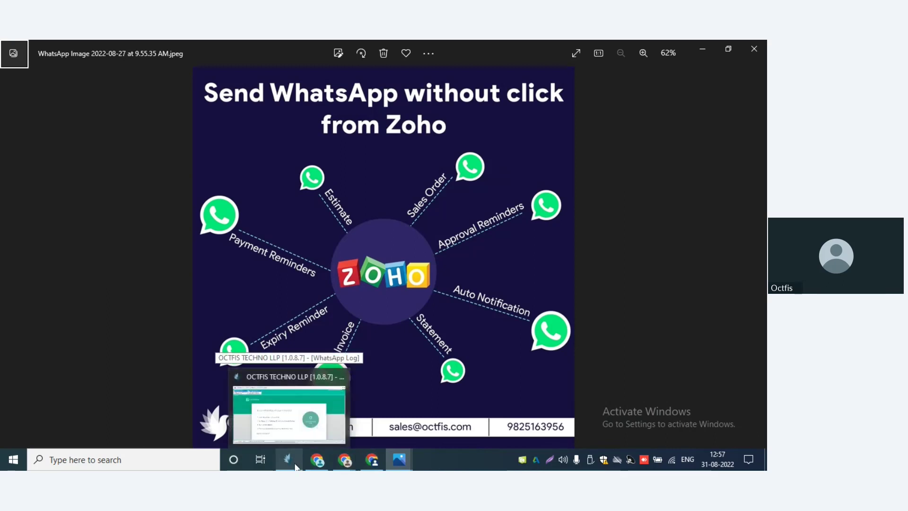
left_click(296, 467)
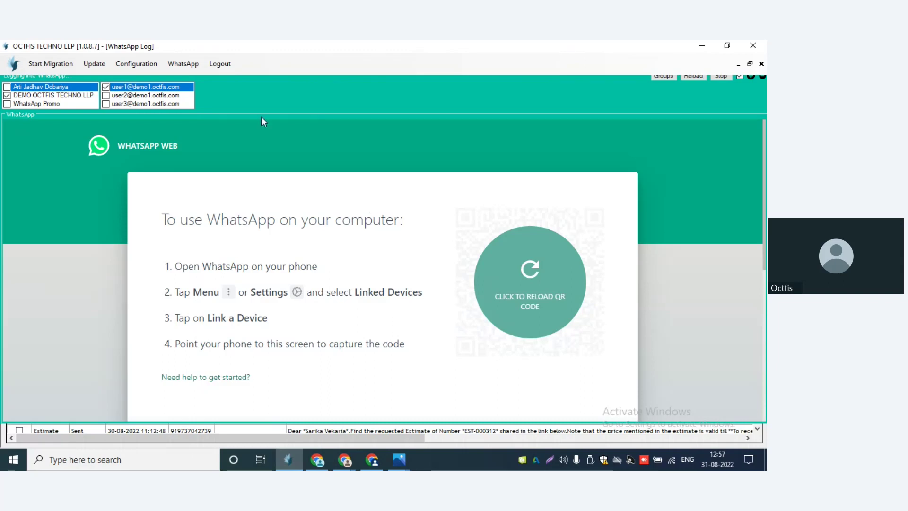
left_click(184, 67)
left_click(187, 90)
left_click(529, 277)
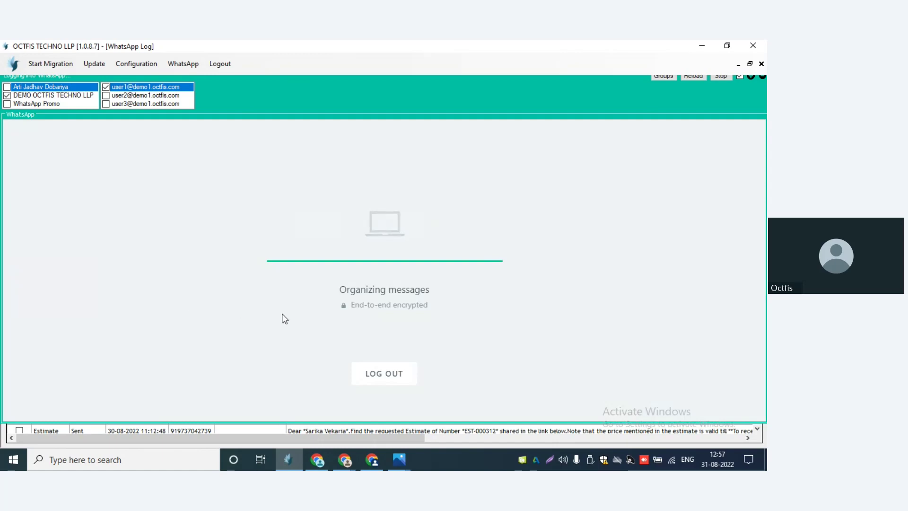
Switch to WhatsApp Web in the browser and look through the receiving account's chat list
left_click(374, 462)
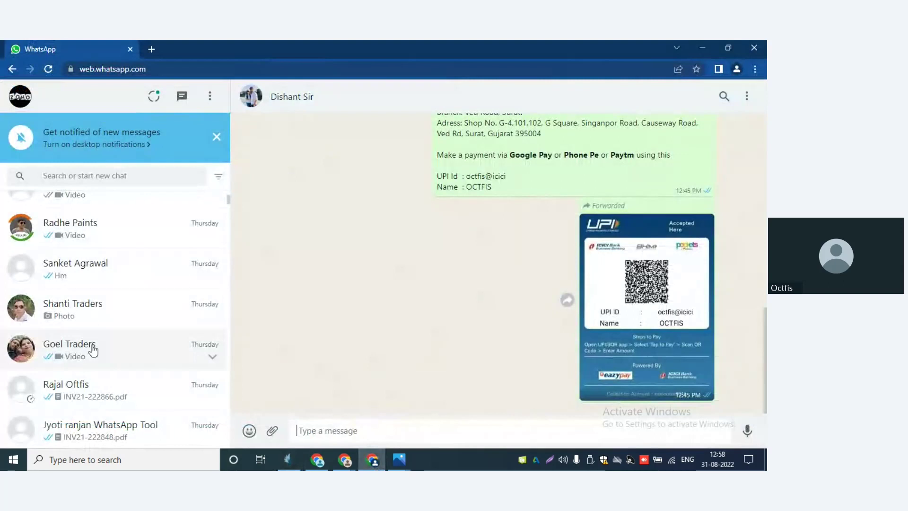
scroll(93, 351, "down", 1)
scroll(94, 351, "up", 3)
scroll(94, 344, "down", 3)
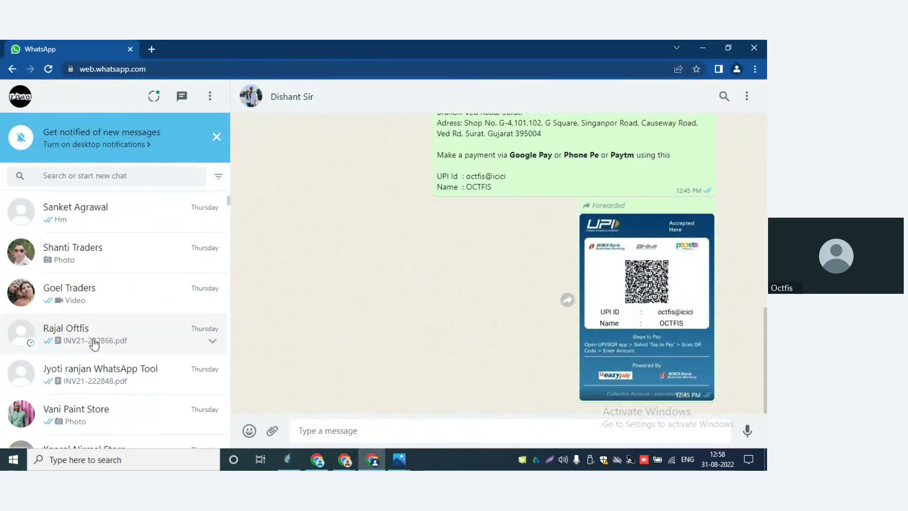
scroll(95, 344, "up", 3)
scroll(94, 340, "down", 4)
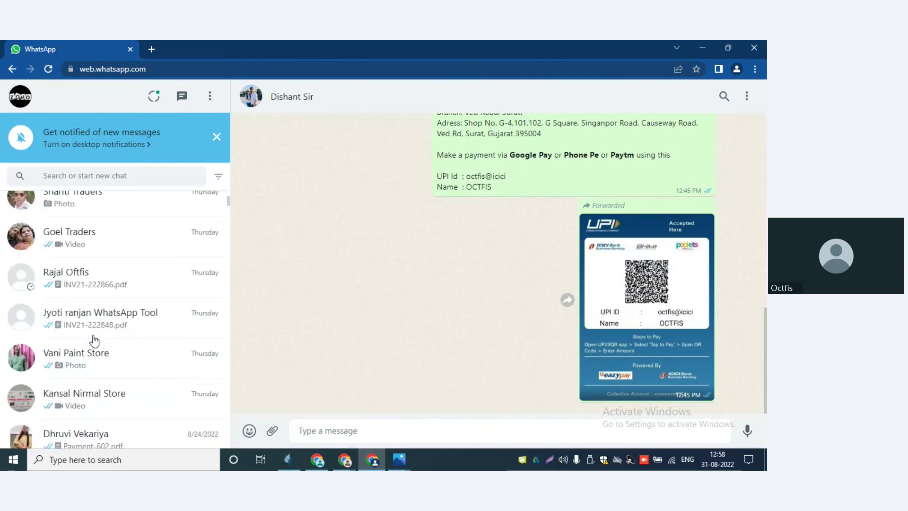
scroll(94, 340, "up", 4)
scroll(94, 340, "down", 3)
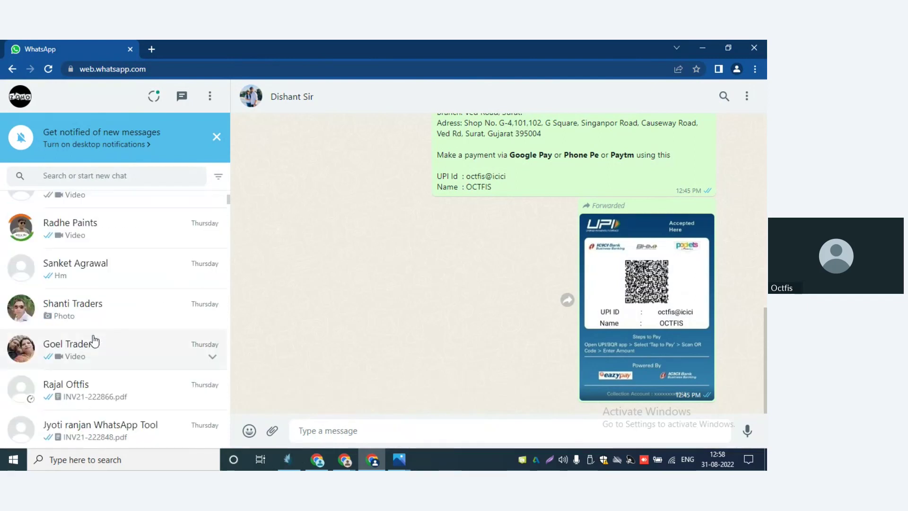
scroll(126, 331, "up", 5)
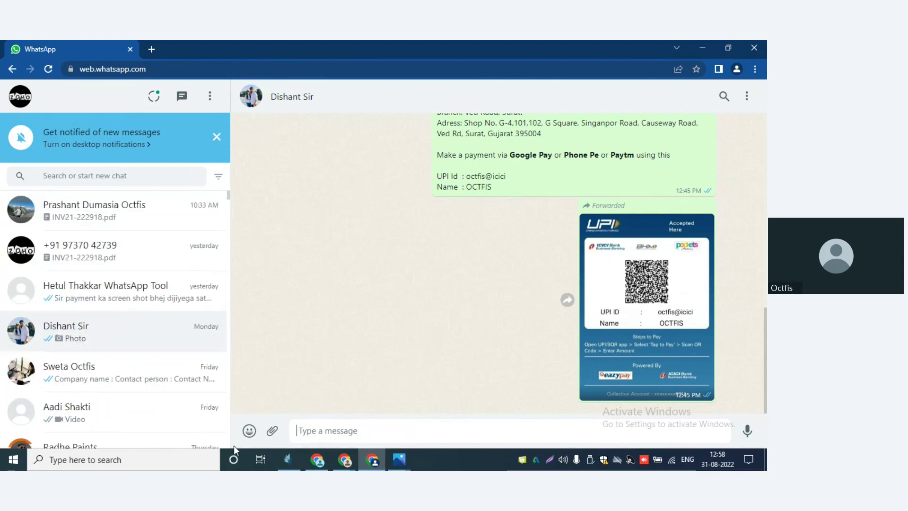
Return to the OCTFIS TECHNO LLP application and look through the chats of the linked WhatsApp account
left_click(285, 461)
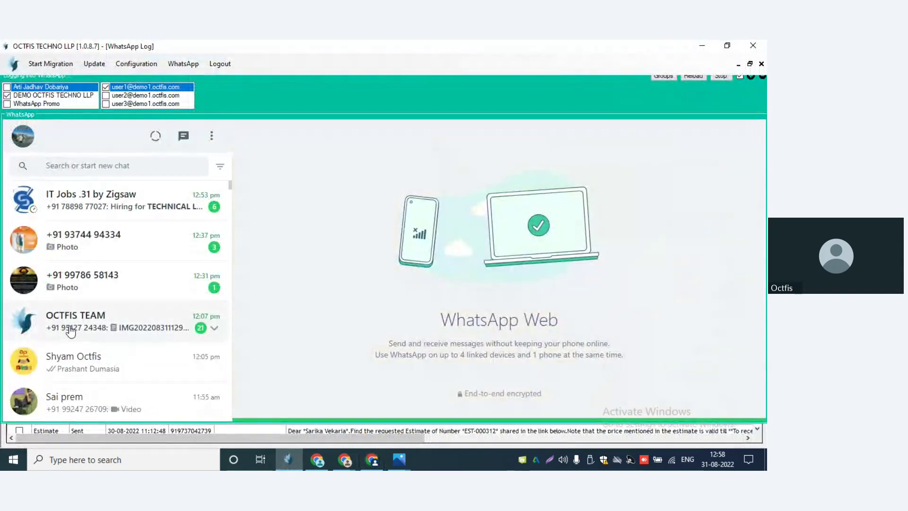
scroll(85, 355, "down", 2)
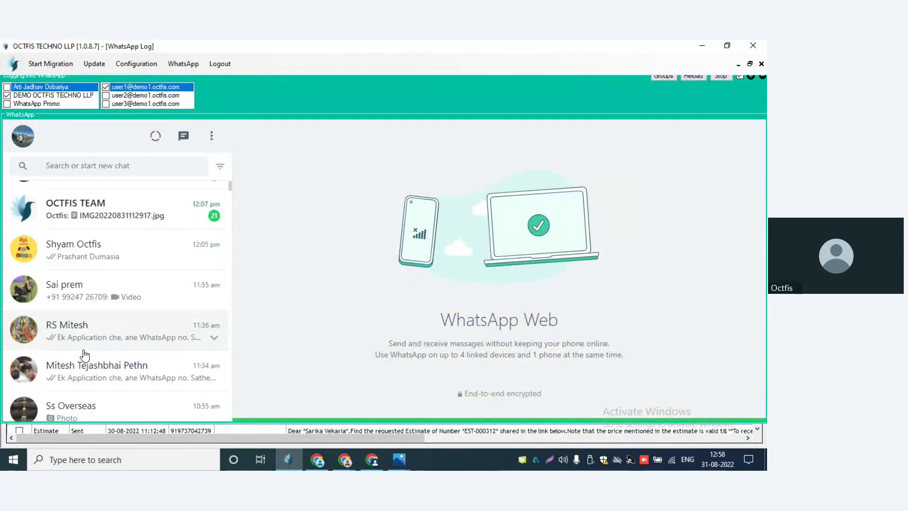
scroll(95, 347, "down", 3)
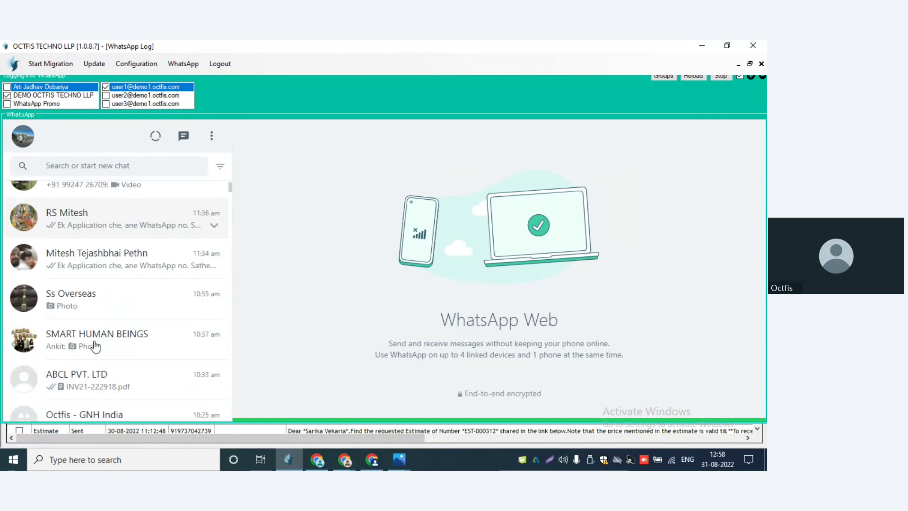
Switch to Zoho Books and open the most recent ABCL PVT. LTD. estimate for editing
left_click(317, 461)
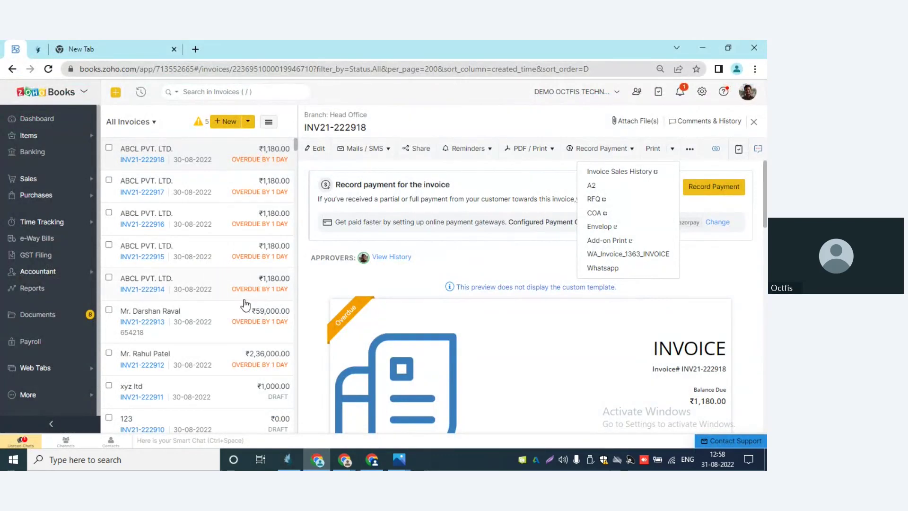
left_click(90, 185)
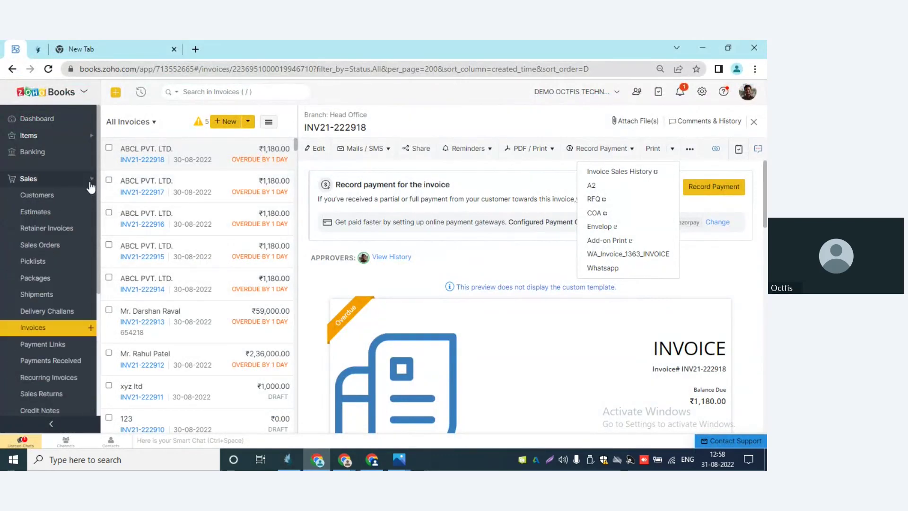
left_click(33, 216)
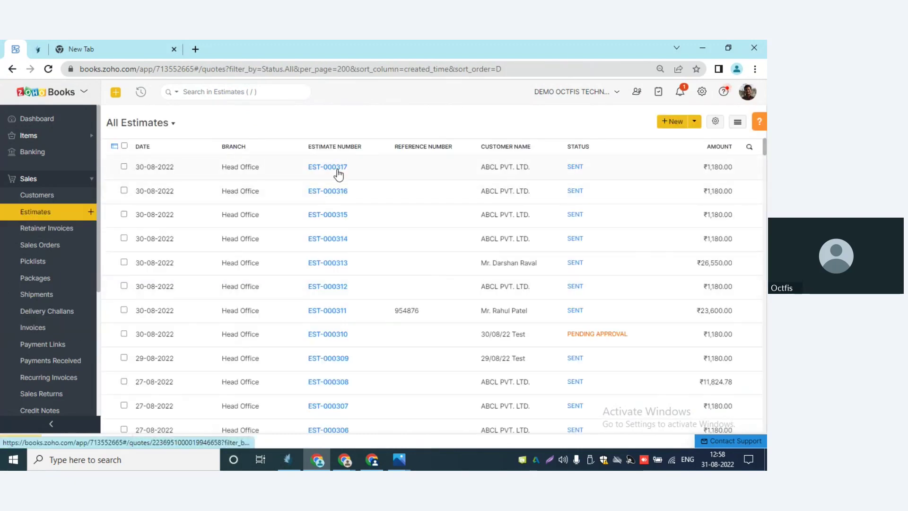
left_click(337, 169)
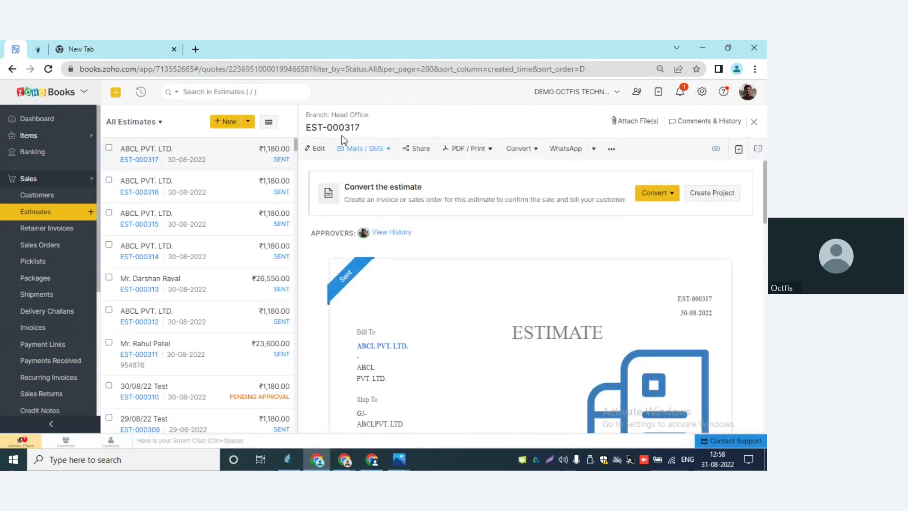
left_click(316, 150)
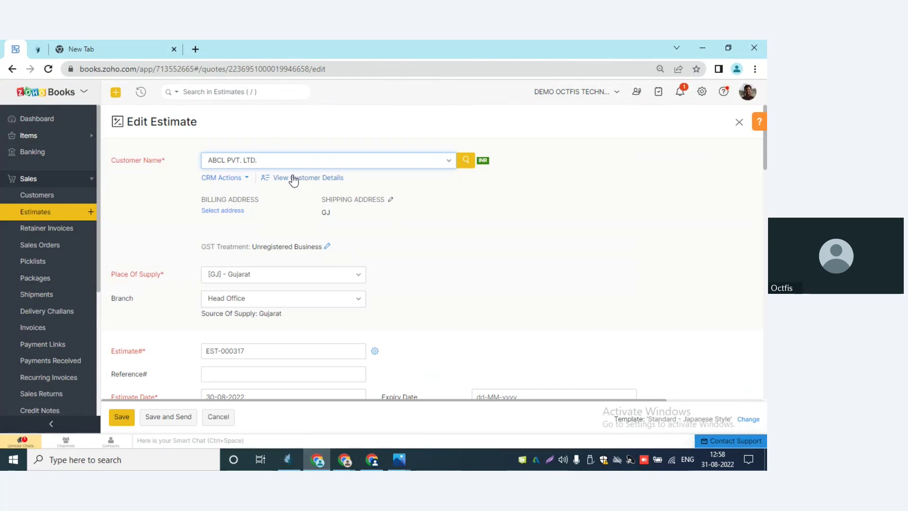
Set the quantity of item #0314 to 10 and its rate to 1100, and save the estimate
scroll(293, 178, "down", 3)
scroll(293, 176, "down", 5)
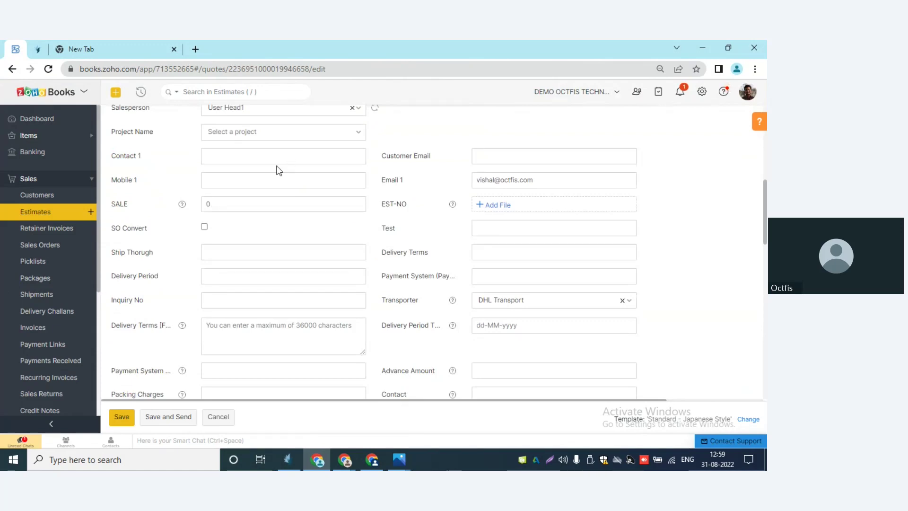
scroll(279, 170, "down", 6)
scroll(278, 172, "down", 2)
scroll(278, 170, "down", 3)
scroll(265, 185, "up", 1)
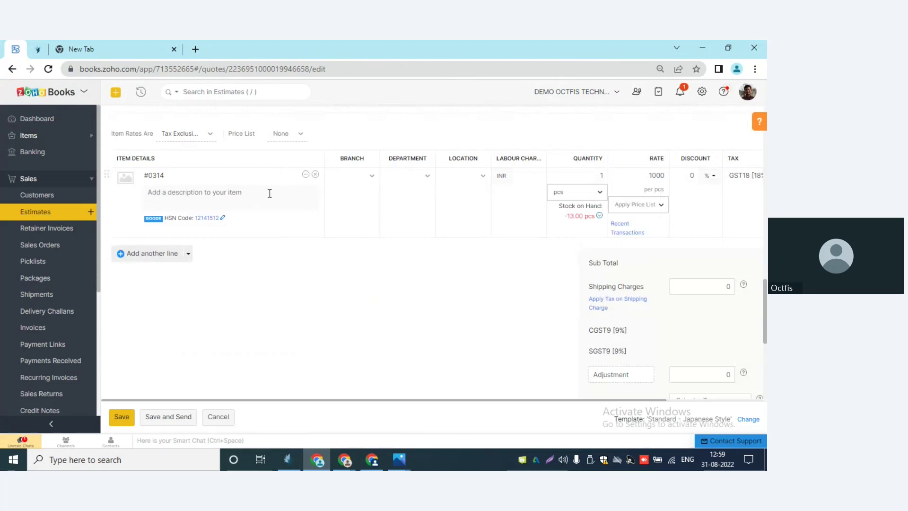
left_click(601, 175)
double_click(653, 175)
type("12")
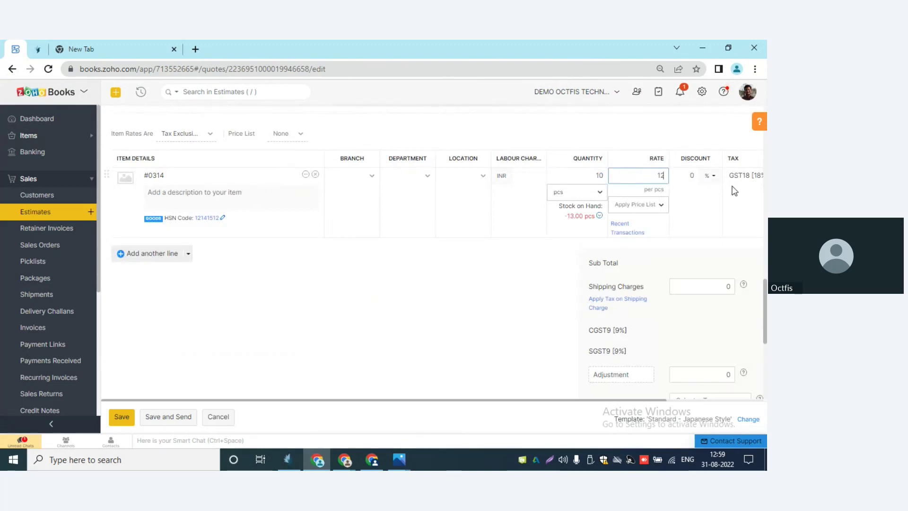
key("BackSpace")
type("100")
left_click(122, 418)
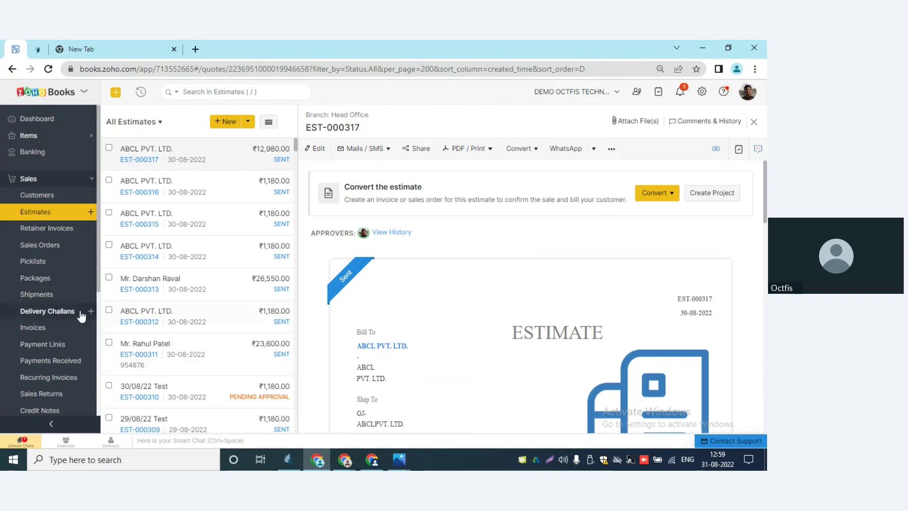
Open the most recent ABCL PVT. LTD. invoice for editing
left_click(33, 328)
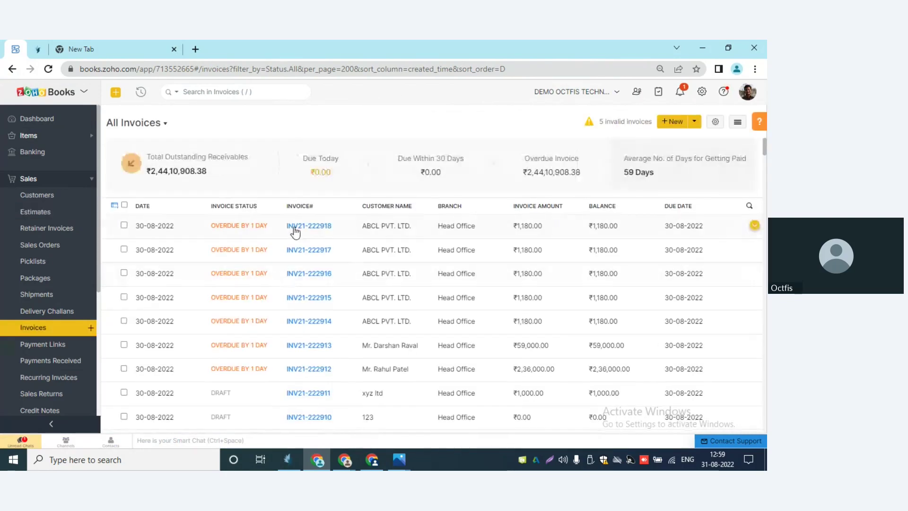
left_click(300, 228)
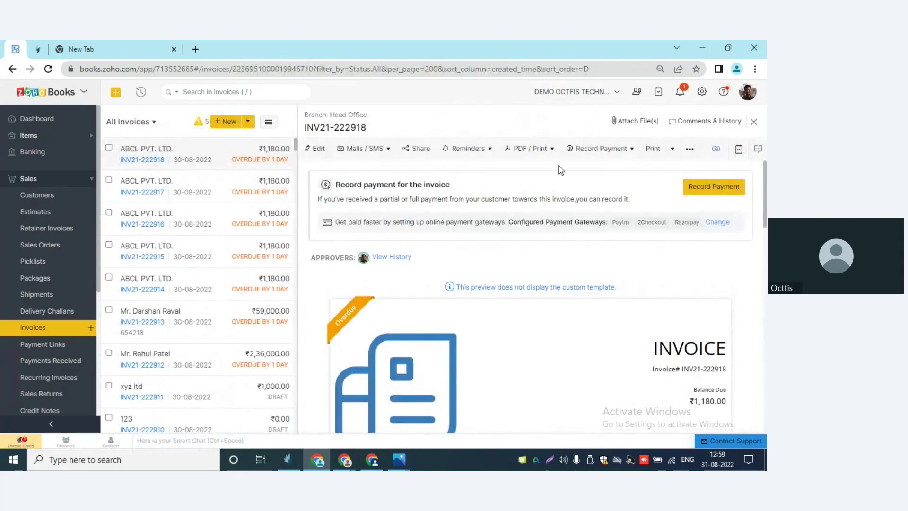
left_click(316, 148)
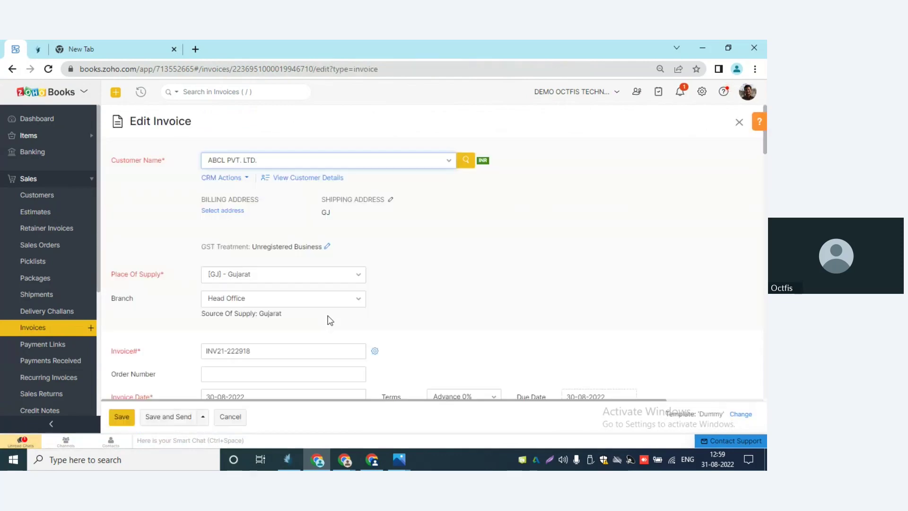
Set the quantity of item #0314 to 15 and its rate to 1100, and save the invoice without an edit reason
scroll(330, 320, "down", 3)
scroll(330, 321, "down", 18)
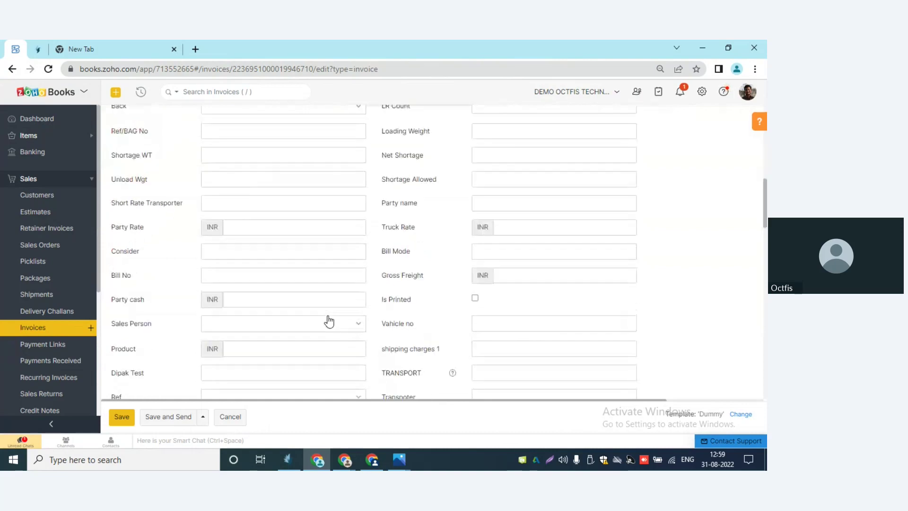
scroll(329, 316, "down", 1)
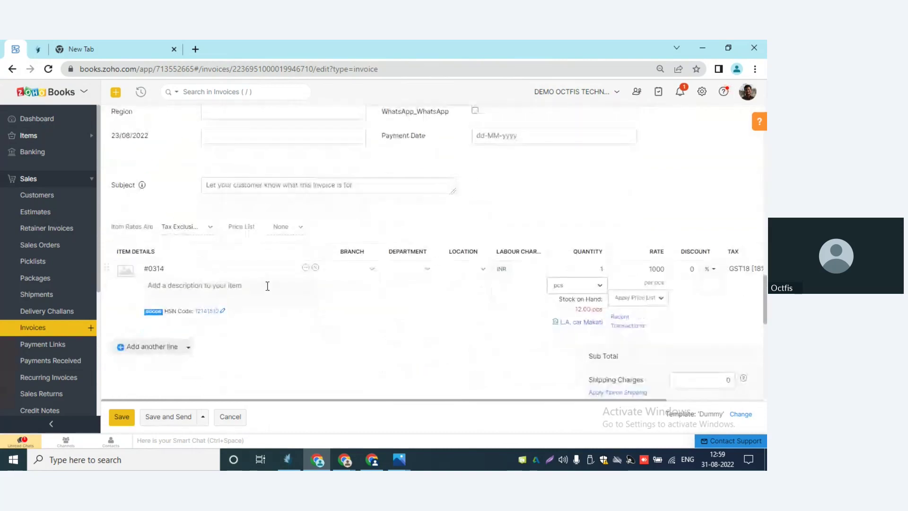
left_click(591, 272)
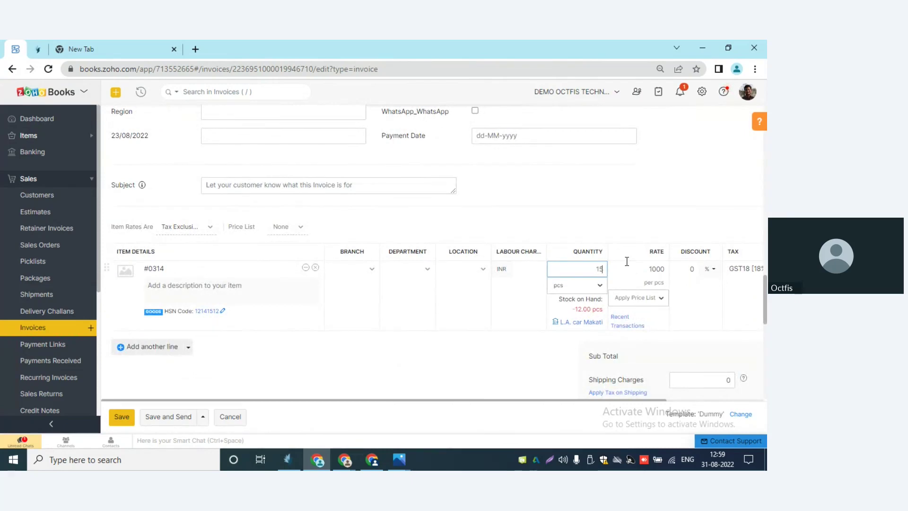
left_click(638, 269)
type("1000")
key("Left")
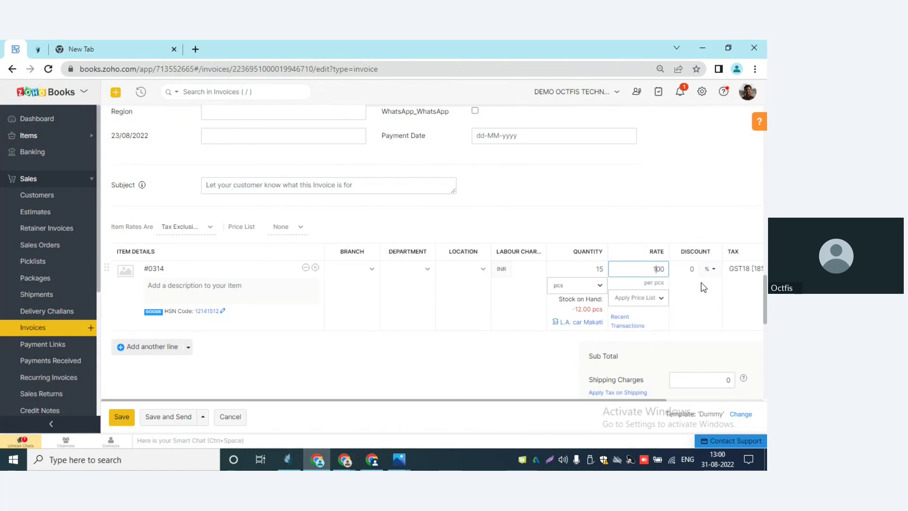
left_click(123, 418)
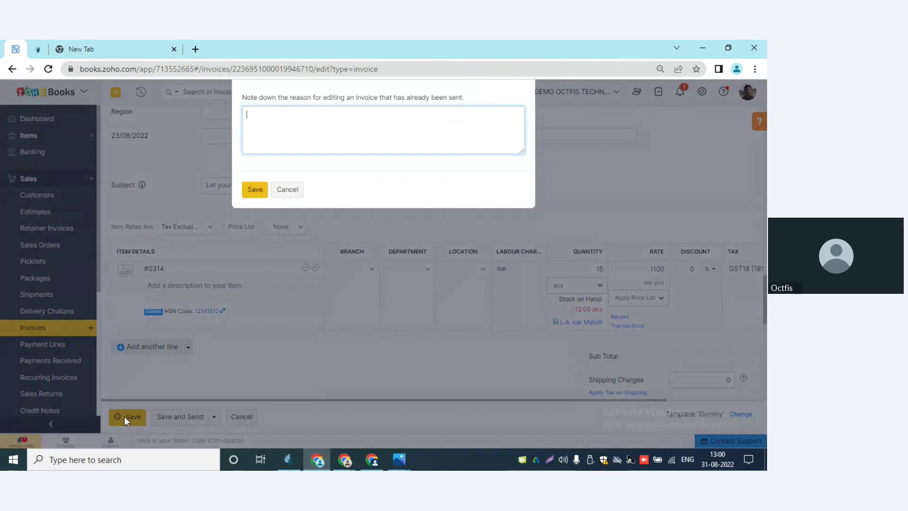
left_click(250, 196)
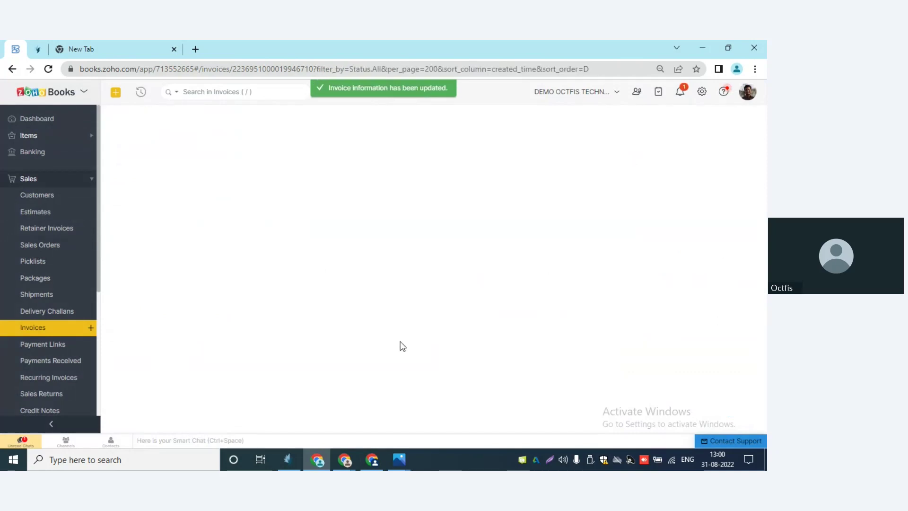
Switch to WhatsApp Web in the browser, open the sending business account's chat and examine the earlier estimate message to ABCL PVT. LTD
left_click(377, 466)
left_click(106, 253)
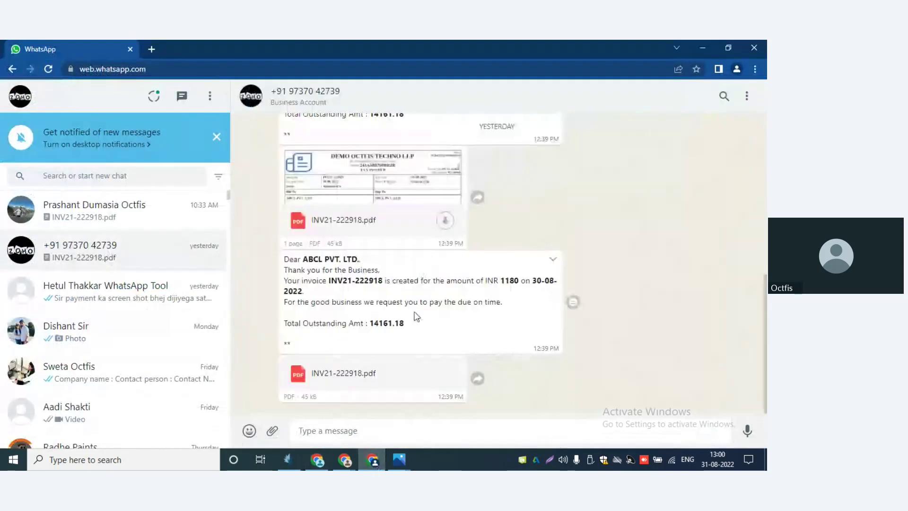
scroll(417, 317, "up", 3)
scroll(412, 324, "up", 3)
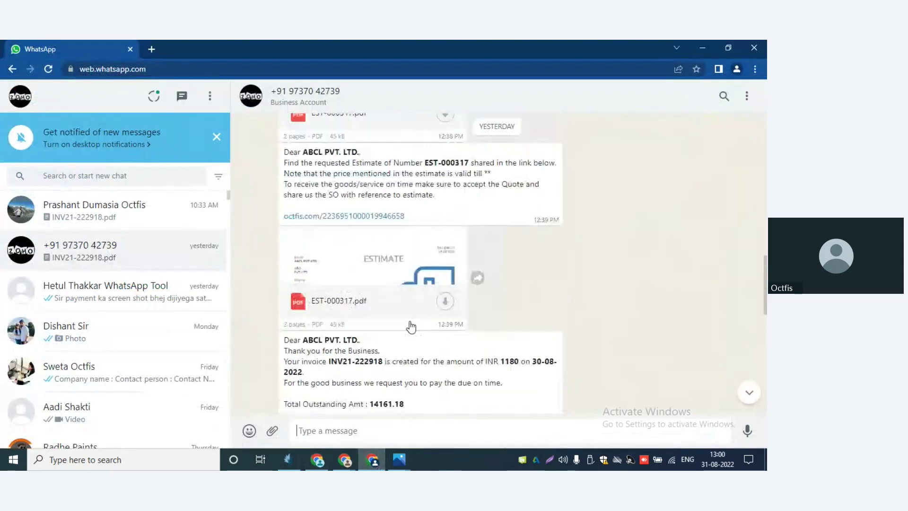
scroll(410, 326, "up", 2)
scroll(411, 327, "up", 2)
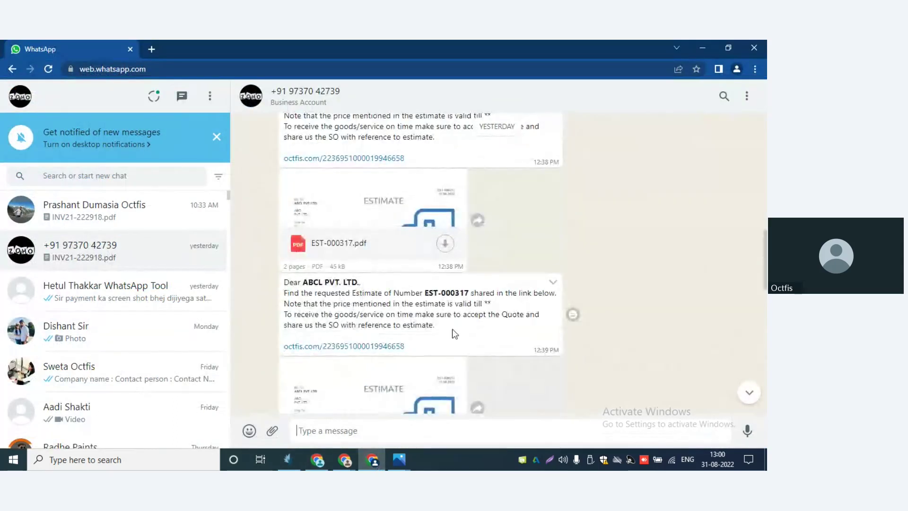
left_click_drag(434, 326, 286, 283)
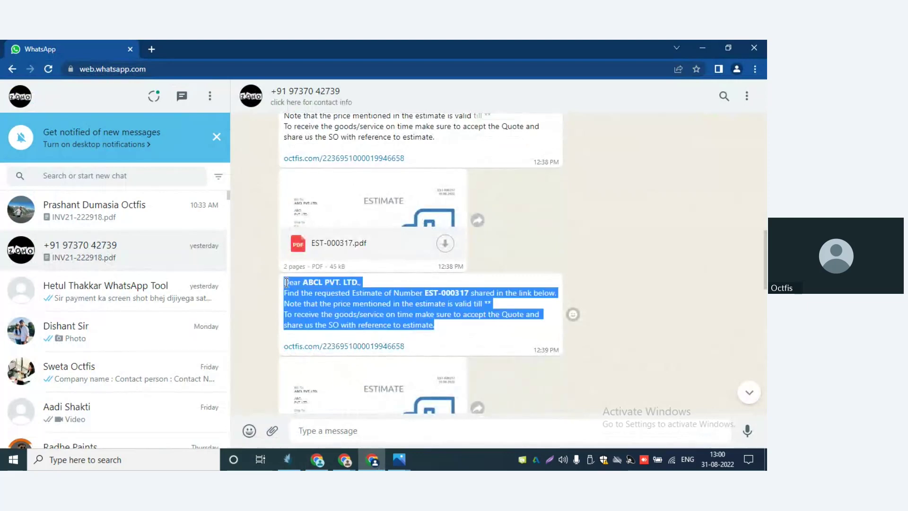
Examine the estimate number, validity note and acceptance wording in the estimate message, and the estimate PDF sent with it
left_click(443, 341)
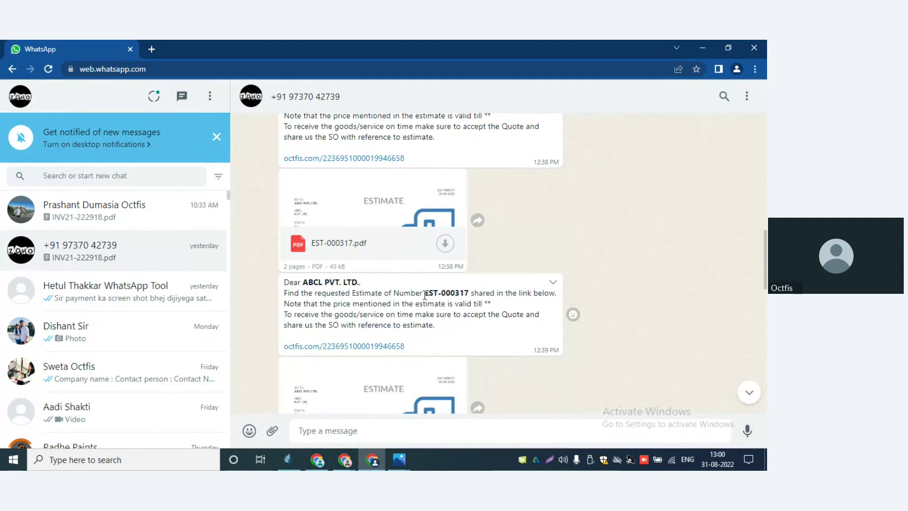
left_click_drag(425, 294, 469, 294)
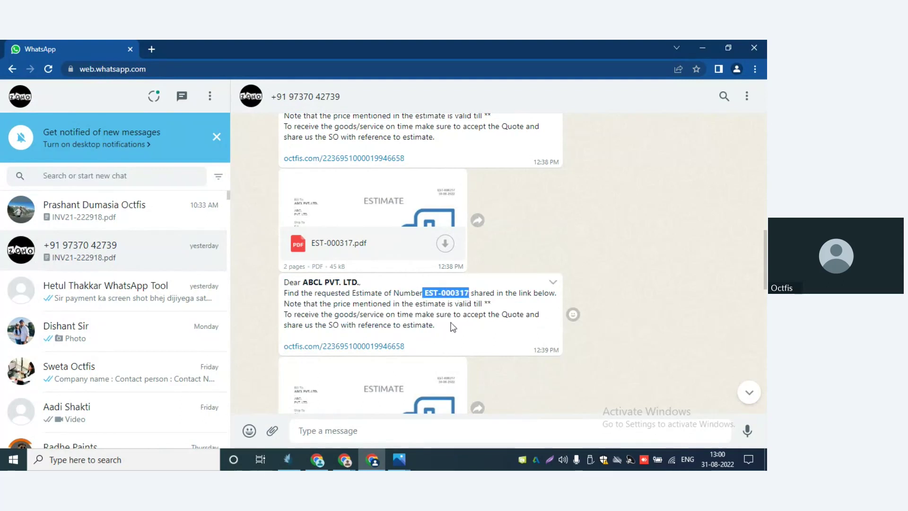
left_click_drag(442, 328, 282, 303)
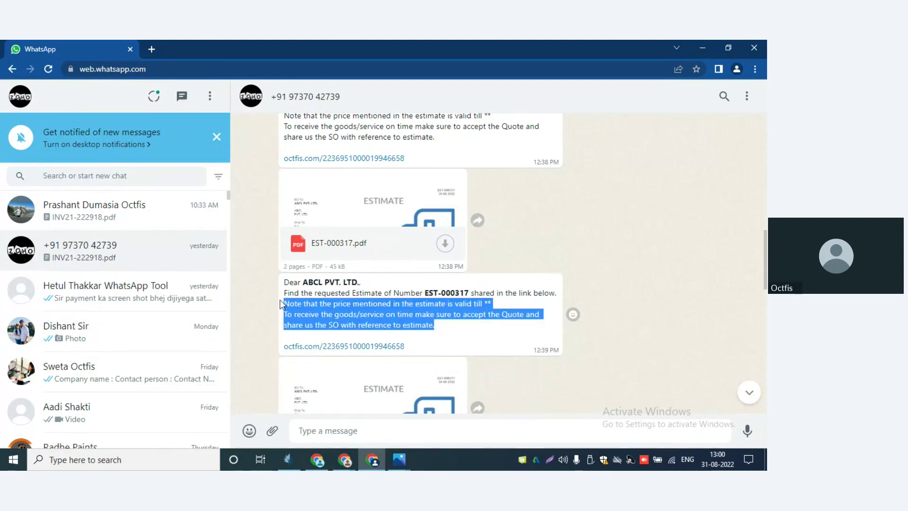
left_click(444, 329)
left_click_drag(444, 329, 274, 290)
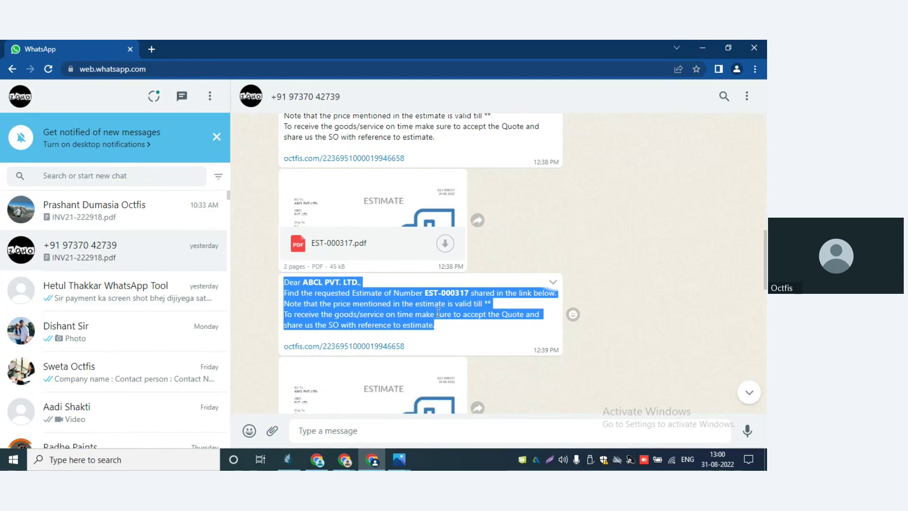
left_click(450, 329)
scroll(450, 330, "down", 3)
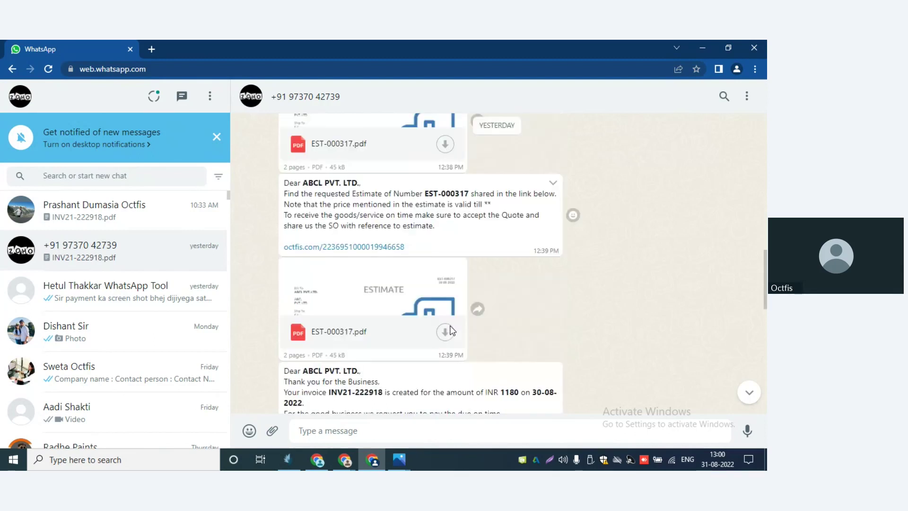
scroll(355, 259, "up", 1)
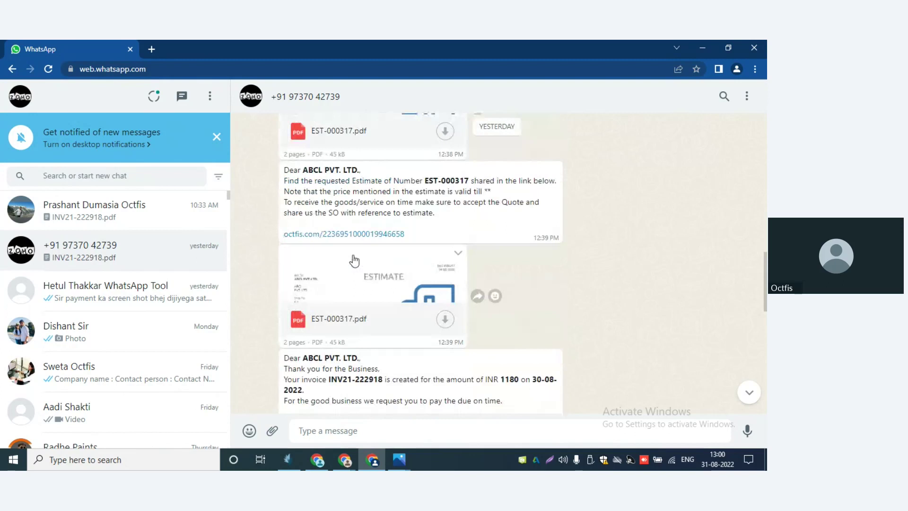
Go to the newest message in the chat and examine its invoice number, invoice amount and total outstanding amount
left_click(749, 392)
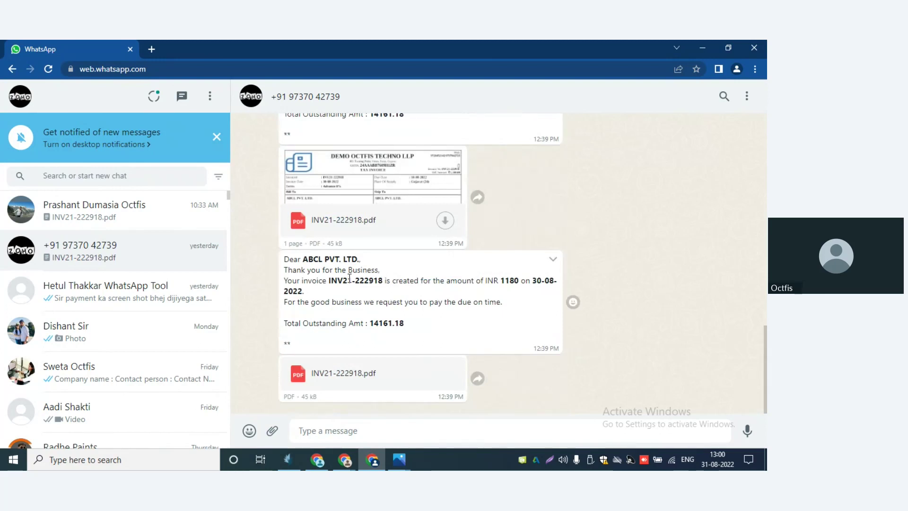
left_click_drag(326, 281, 379, 281)
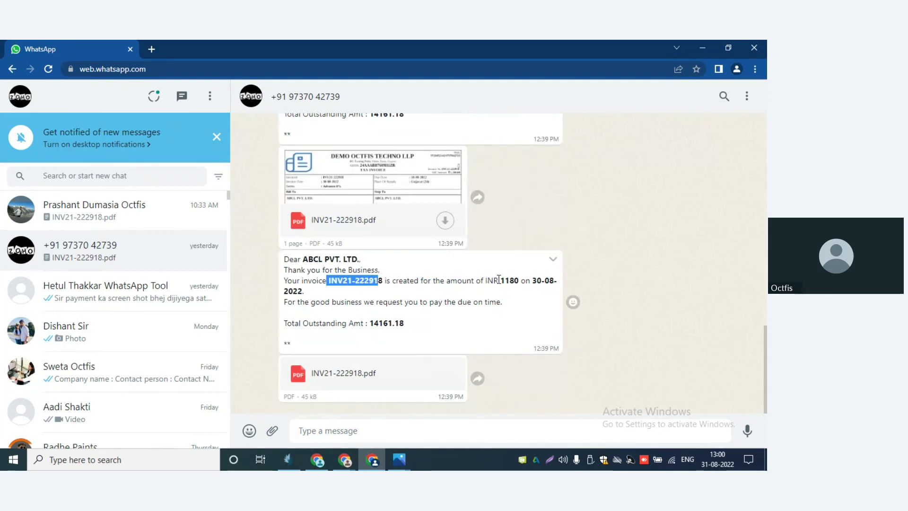
left_click_drag(501, 280, 521, 281)
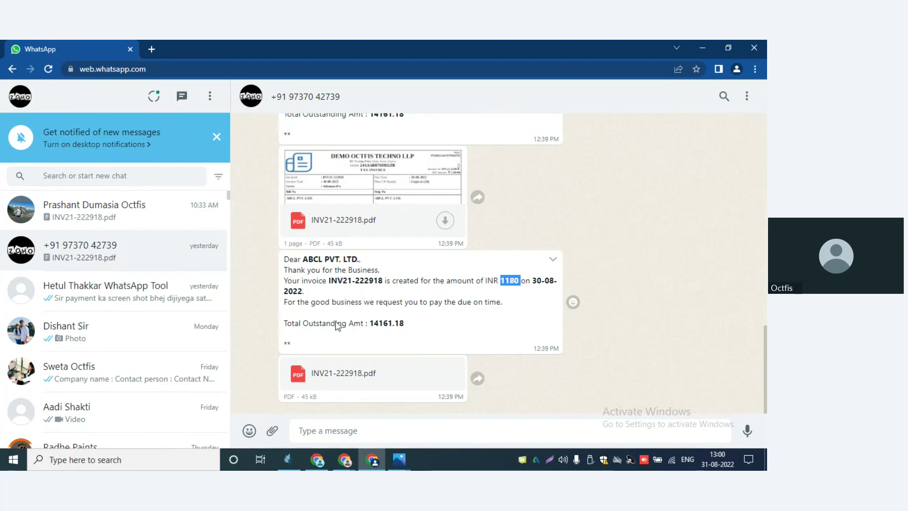
left_click_drag(370, 325, 430, 331)
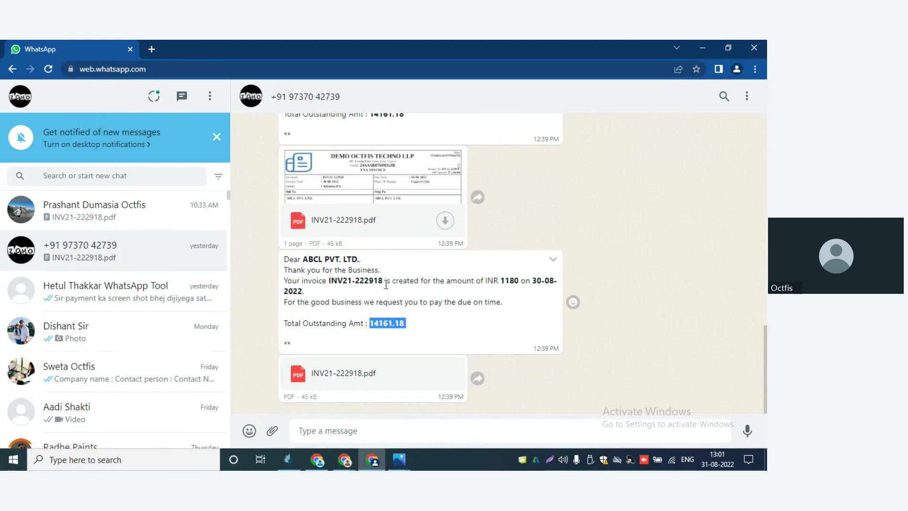
left_click(436, 336)
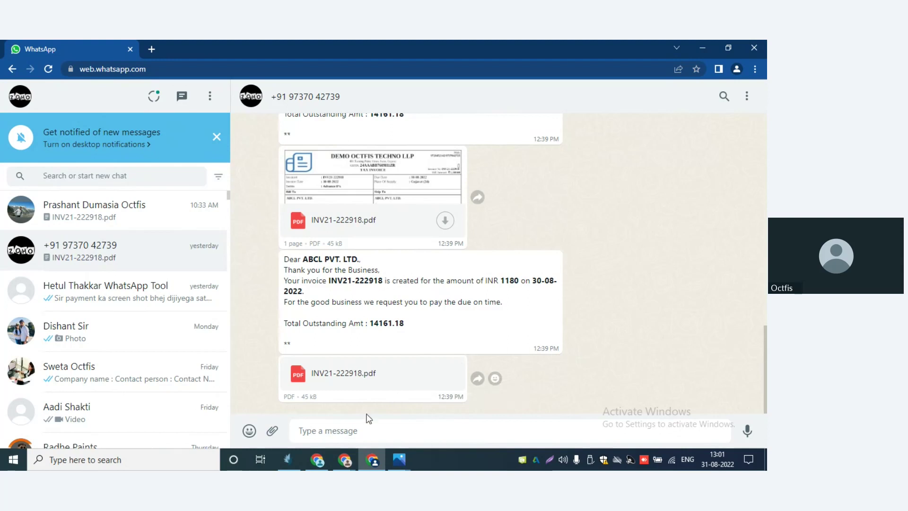
Switch back to Zoho Books, review the modules under Sales and Purchases, and open the Customers list
mouse_move(346, 462)
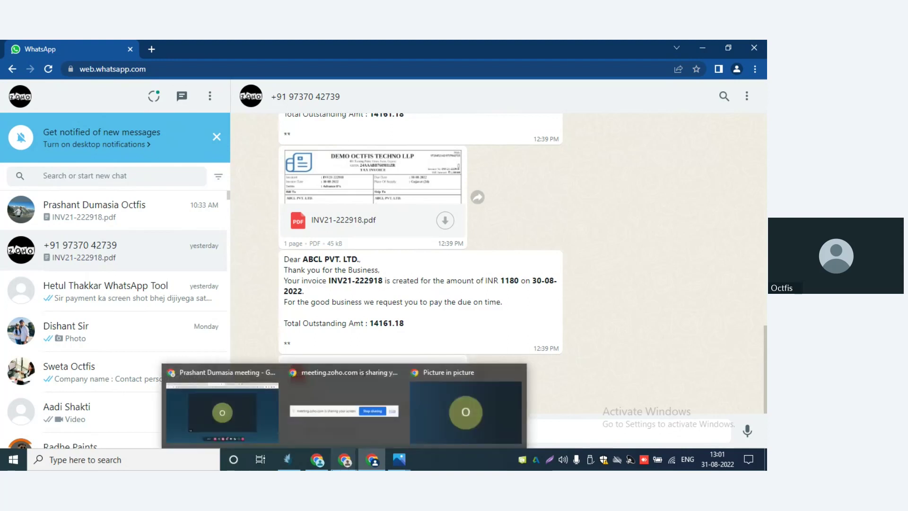
left_click(317, 461)
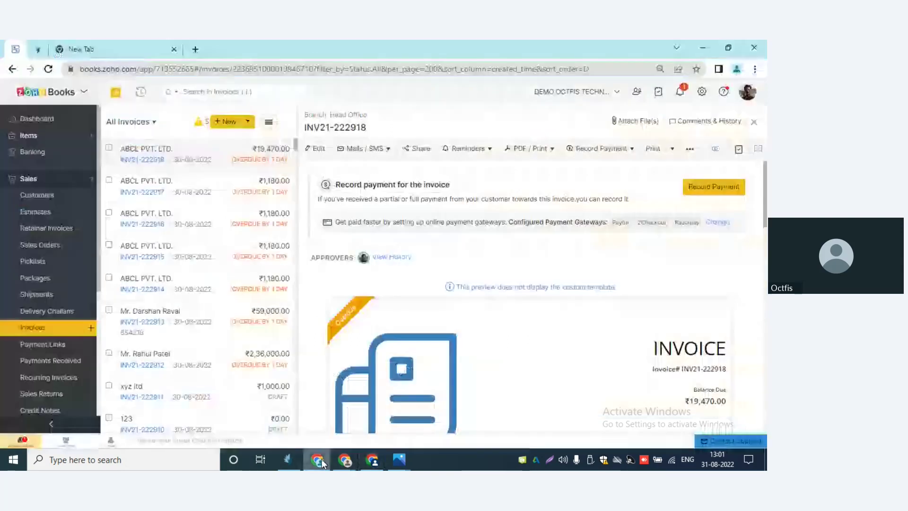
left_click(80, 183)
left_click(26, 182)
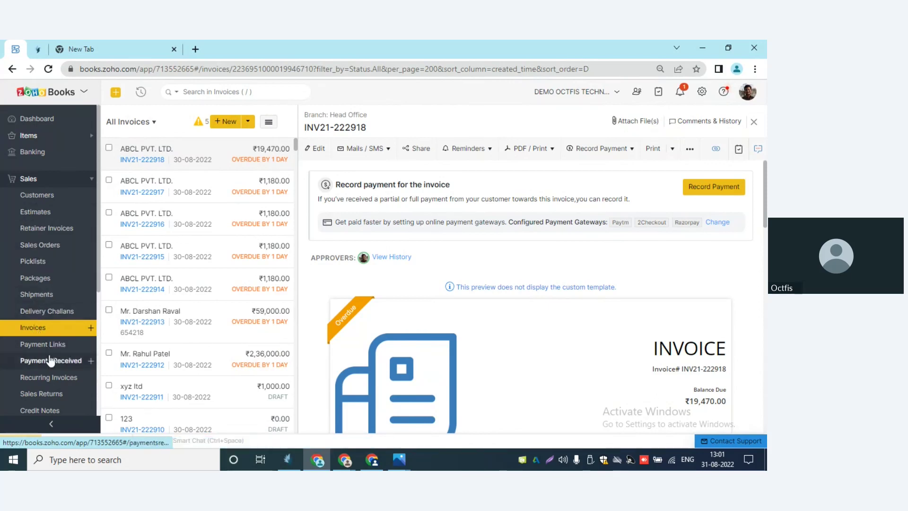
scroll(51, 367, "down", 1)
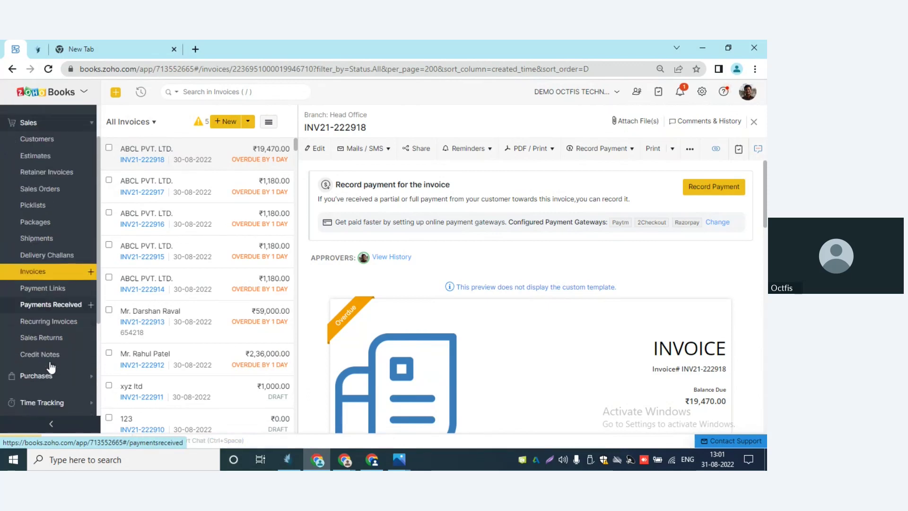
scroll(55, 339, "up", 2)
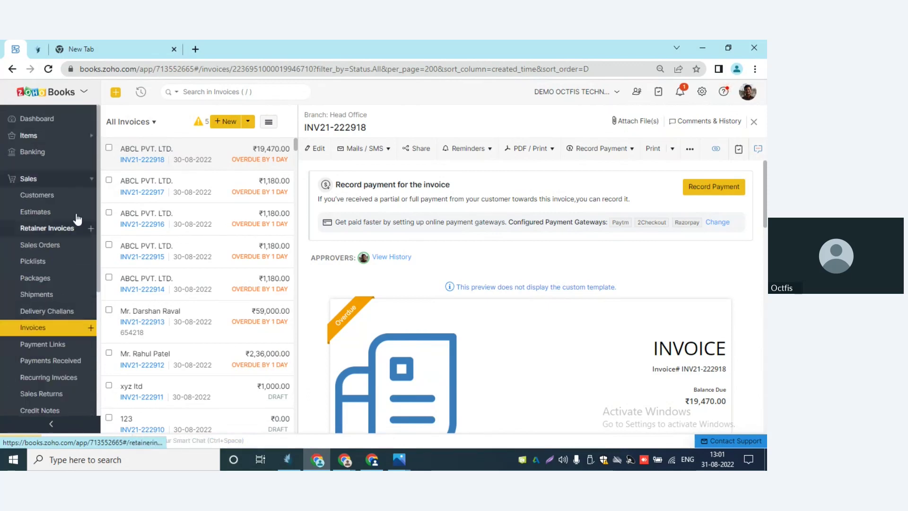
left_click(88, 181)
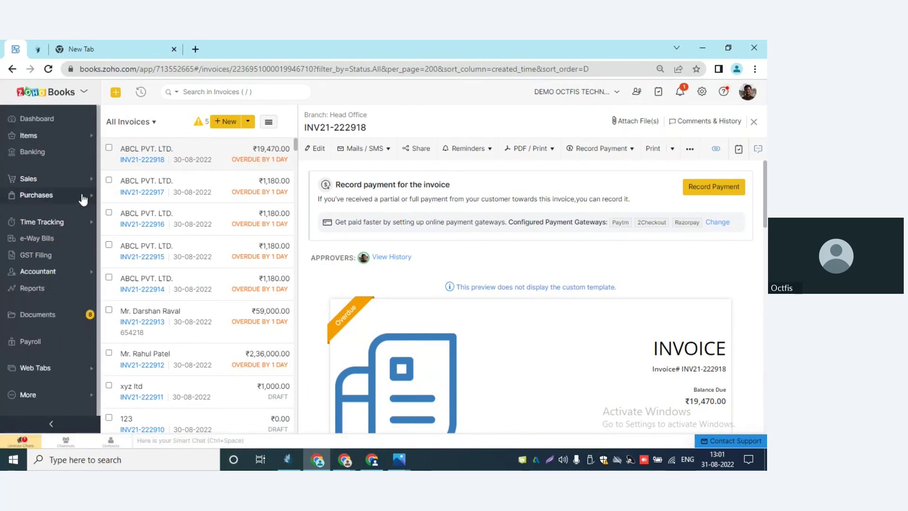
left_click(91, 200)
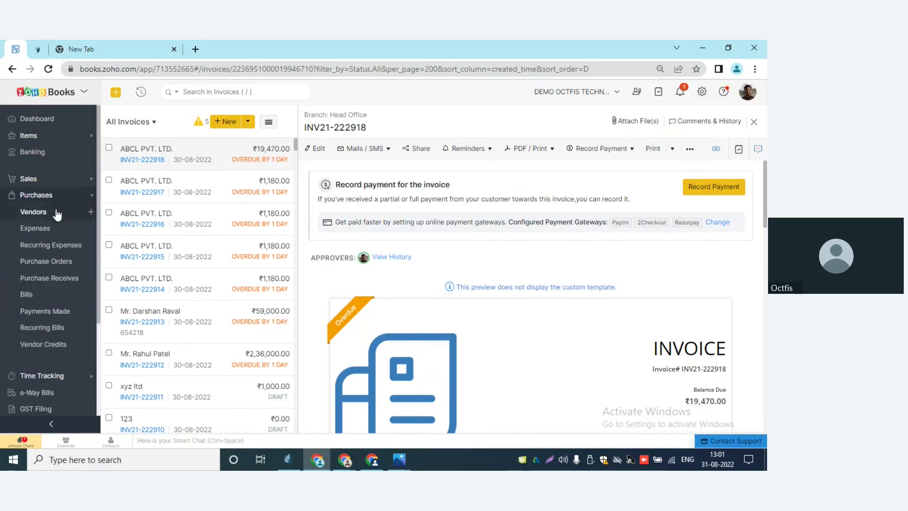
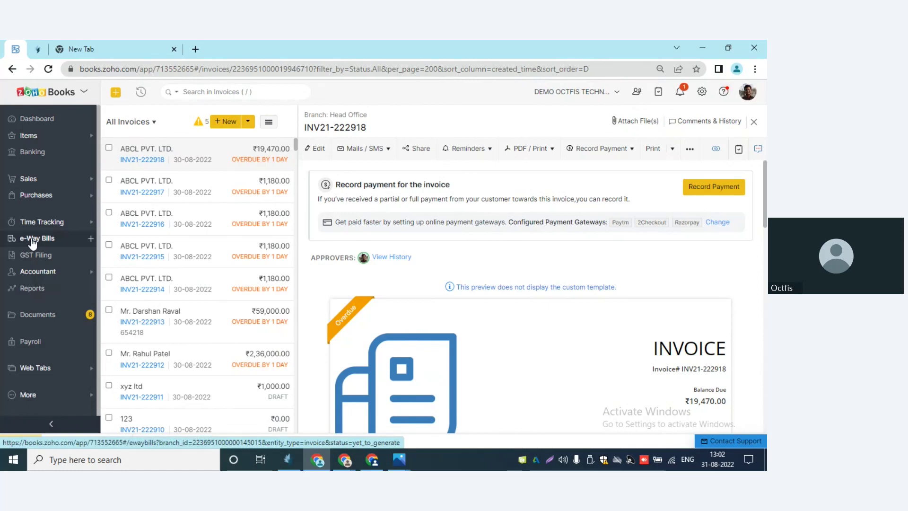
left_click(87, 182)
left_click(40, 196)
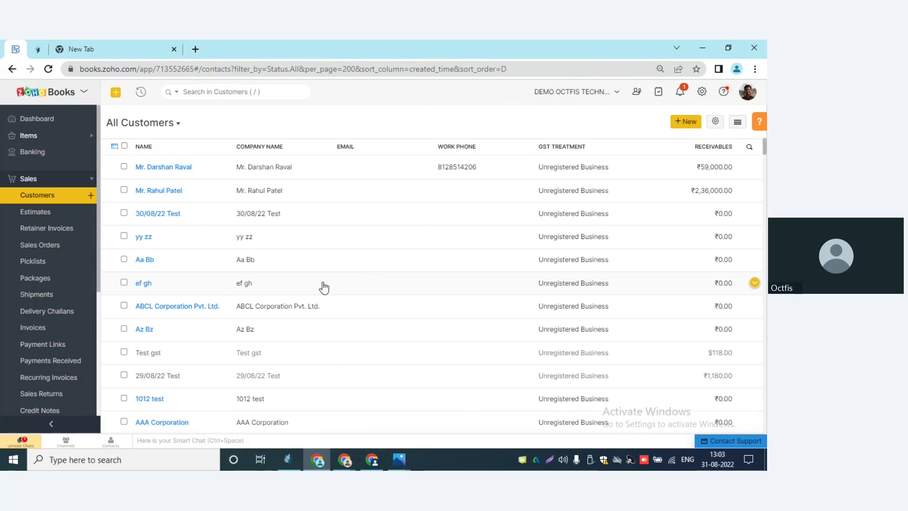
Switch to the OCTFIS WhatsApp Template page and look through the message templates for the different modules
left_click(42, 47)
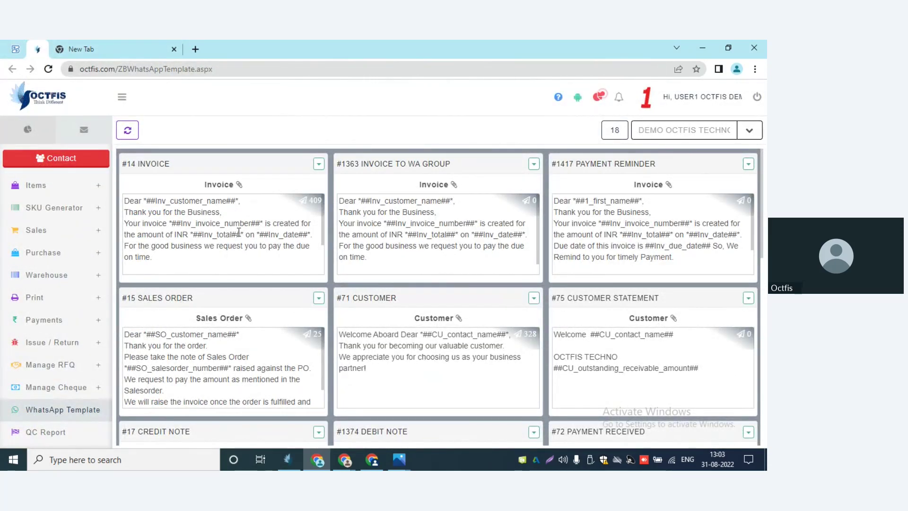
scroll(239, 231, "down", 2)
scroll(411, 325, "down", 7)
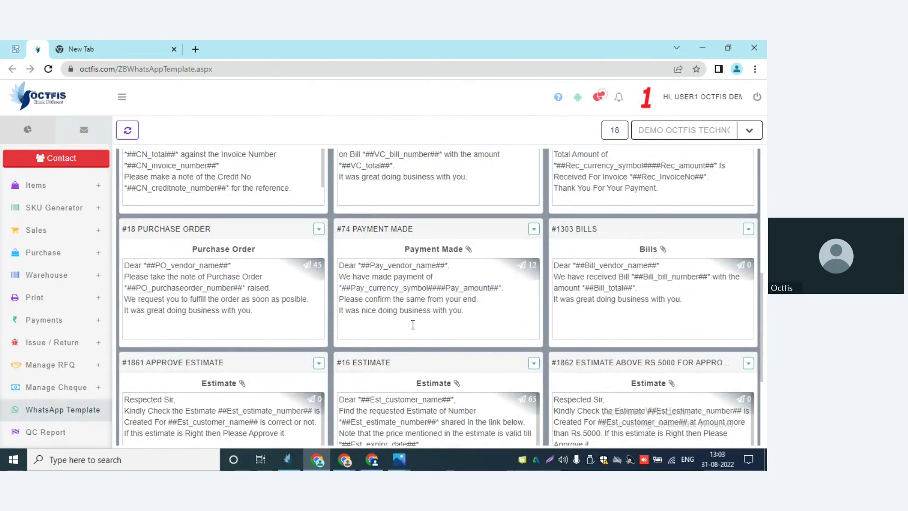
scroll(413, 325, "up", 5)
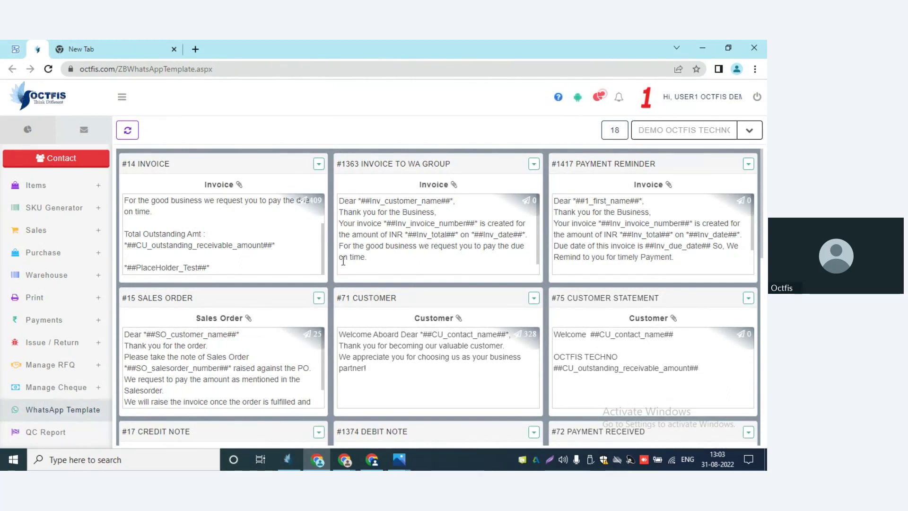
Open the #14 Invoice template for editing and examine its message text and the available invoice placeholder fields
left_click(318, 164)
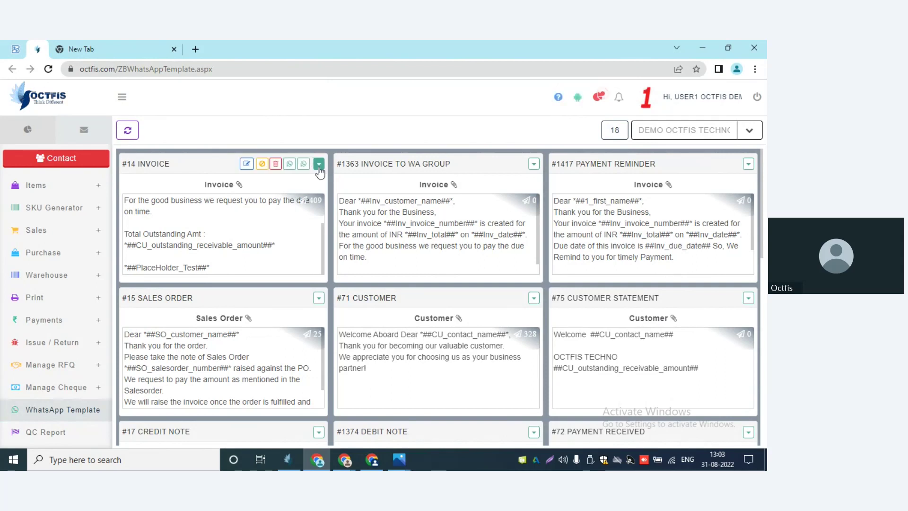
left_click(246, 164)
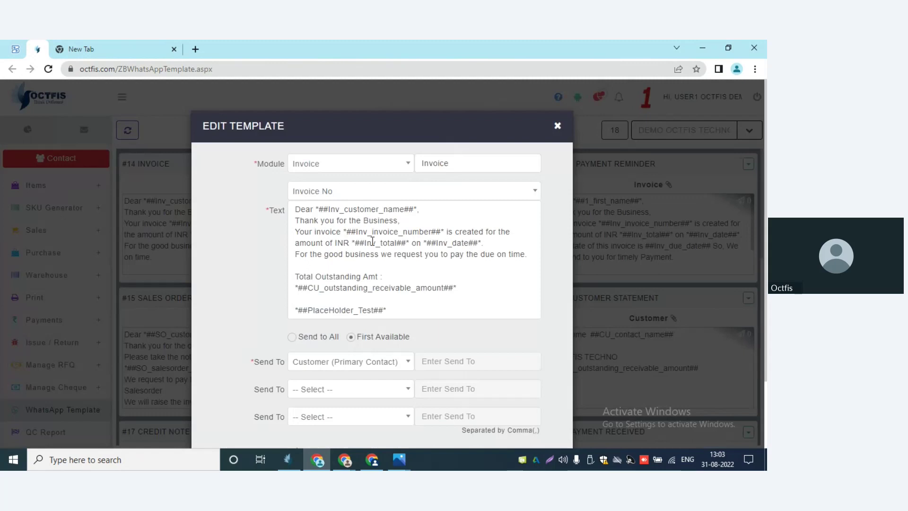
left_click_drag(526, 254, 296, 204)
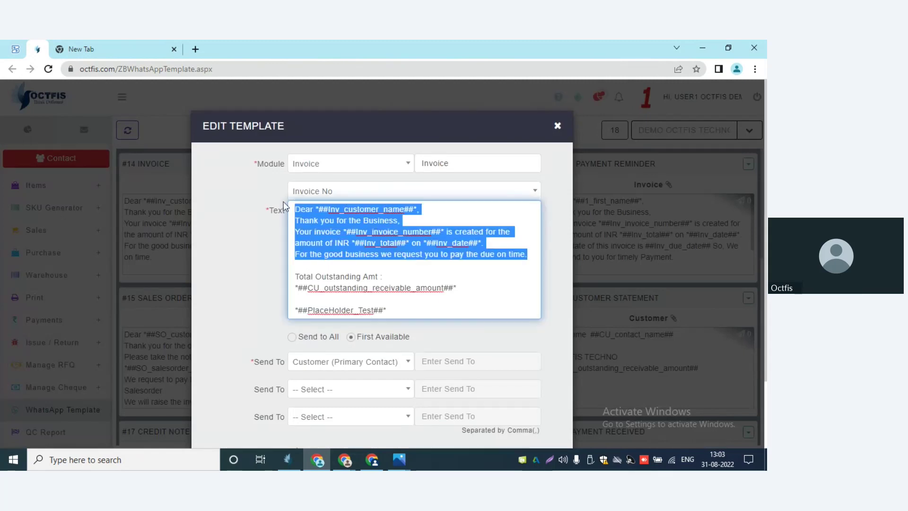
left_click(534, 191)
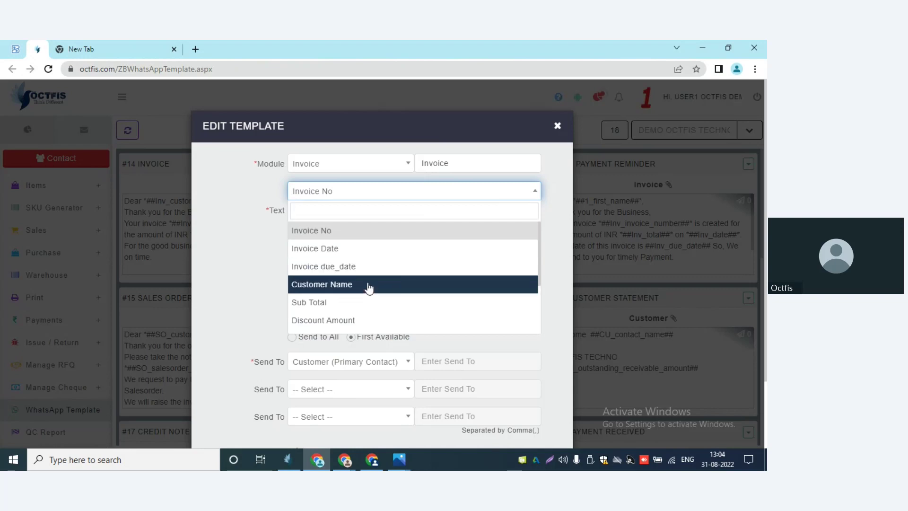
scroll(369, 288, "down", 3)
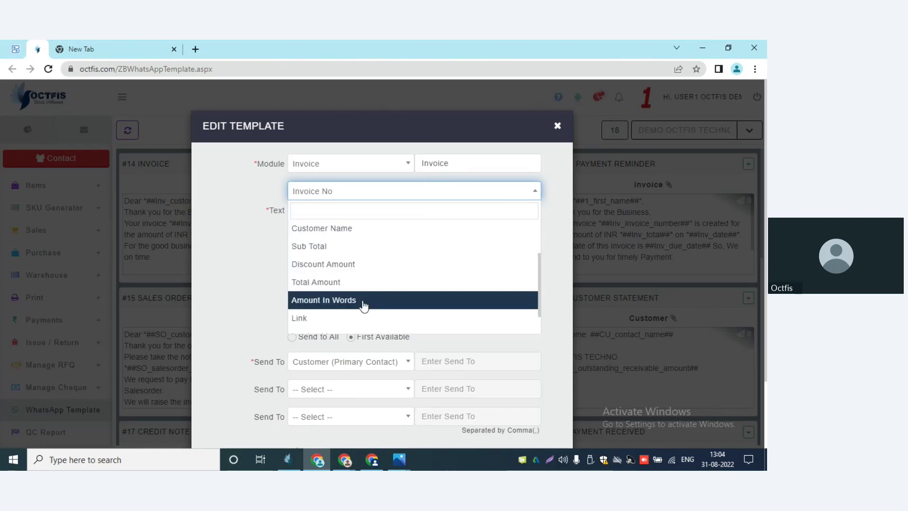
left_click(232, 203)
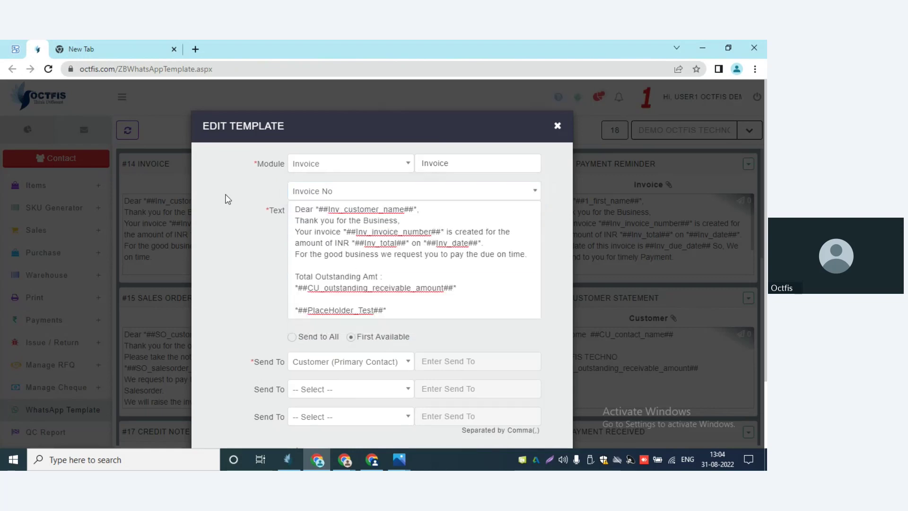
left_click_drag(503, 299, 267, 213)
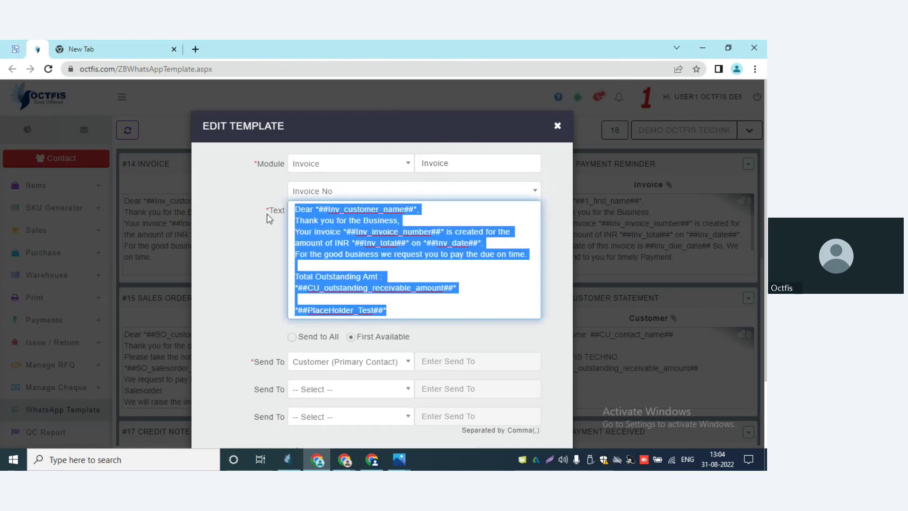
left_click(243, 206)
Compare the Send to All and First Available modes and look through the recipient types offered for the first Send To field
scroll(255, 207, "down", 2)
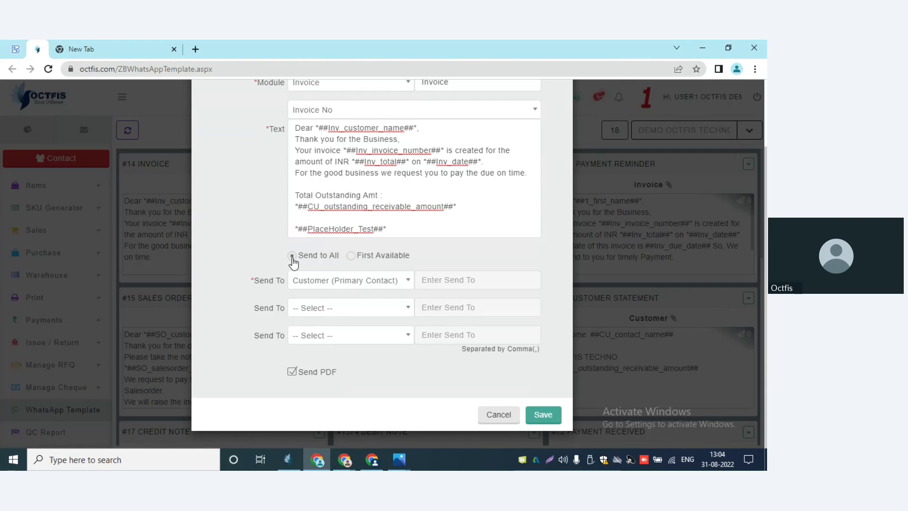
left_click(351, 259)
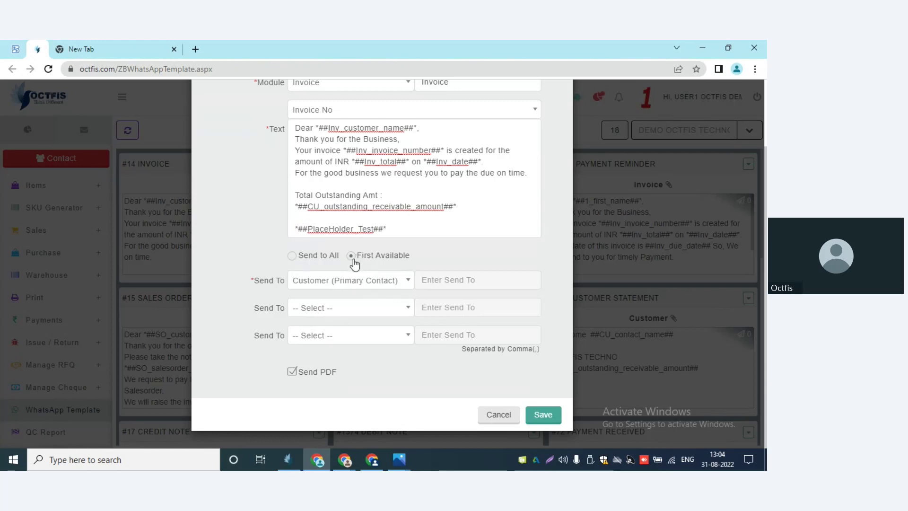
left_click(345, 284)
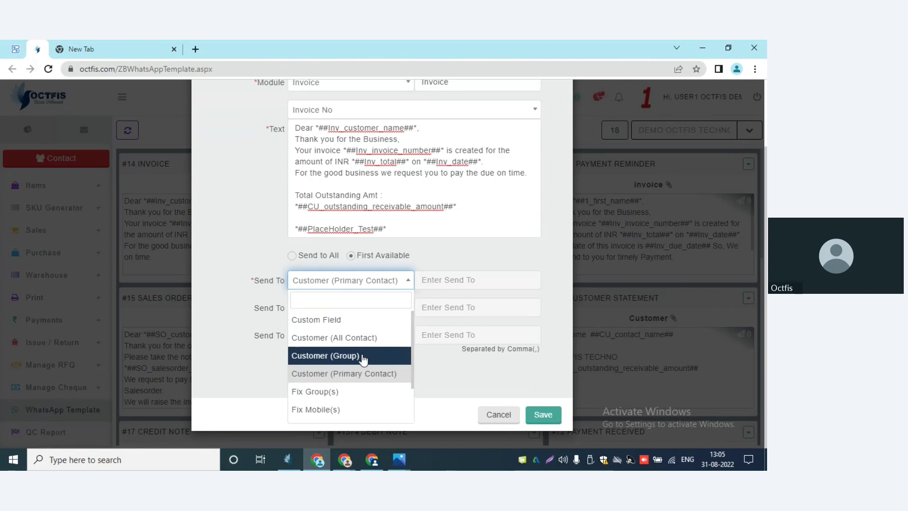
scroll(362, 360, "down", 2)
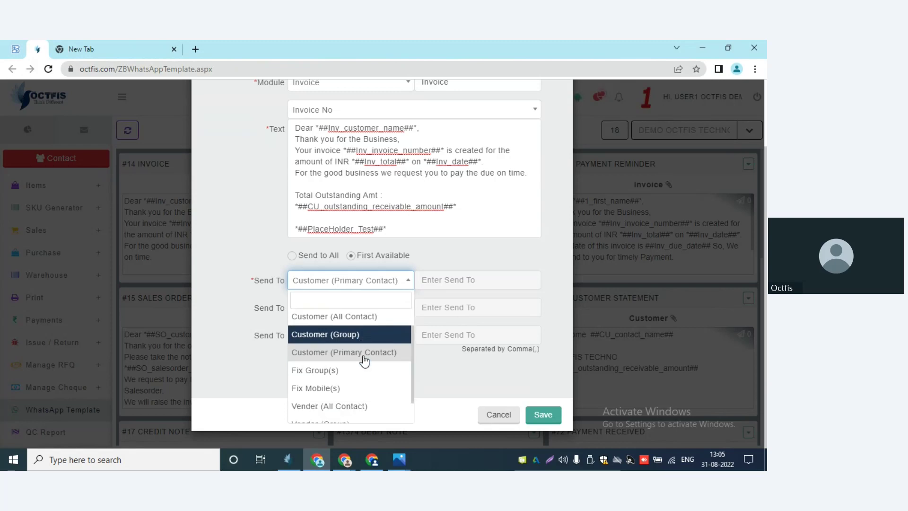
scroll(347, 361, "up", 2)
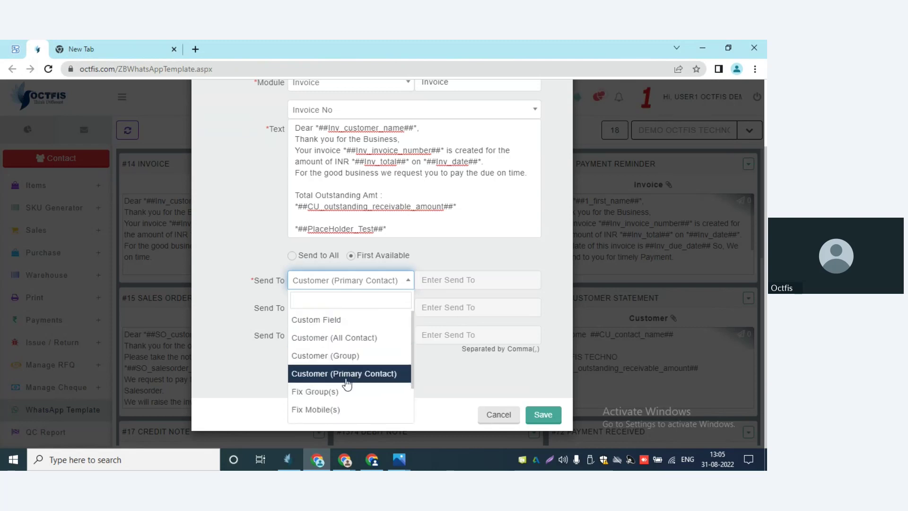
scroll(349, 382, "down", 1)
scroll(350, 383, "down", 1)
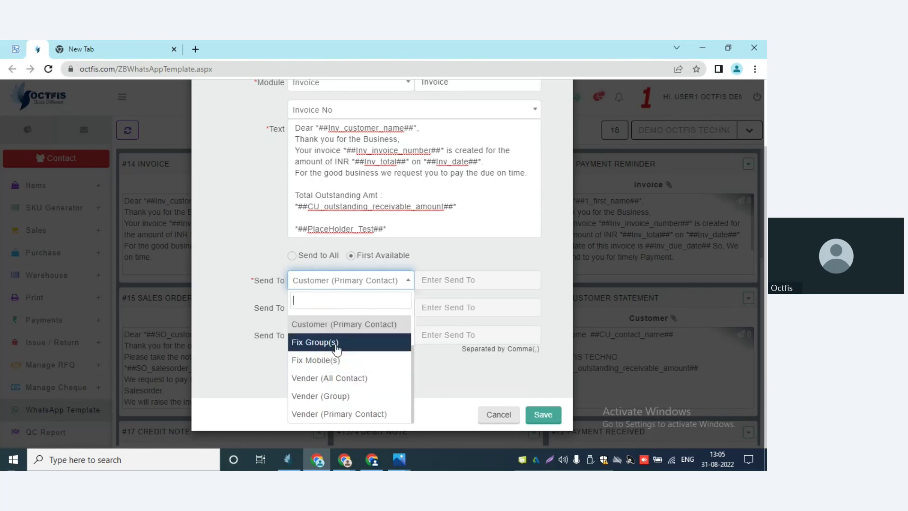
Try Fix Group(s) and Fix Mobile(s) as the first recipient type, checking the group and mobile number entry for each
left_click(337, 343)
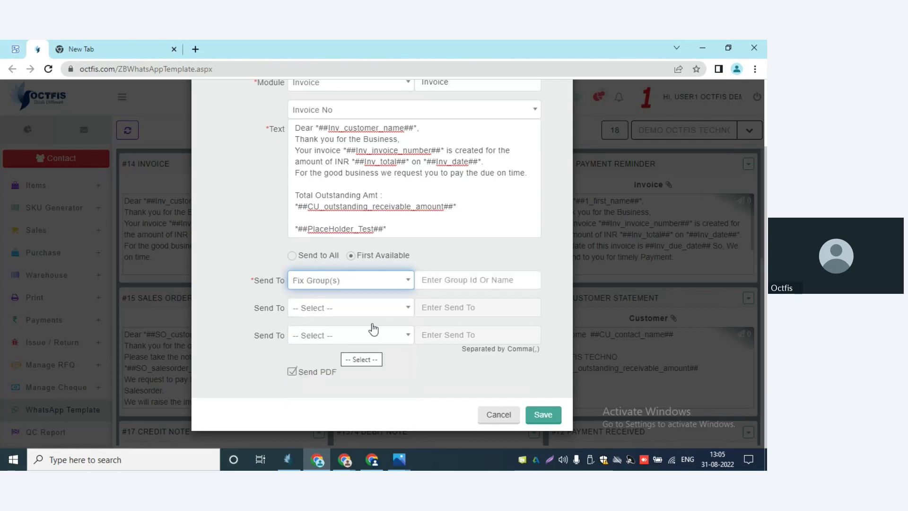
left_click(446, 278)
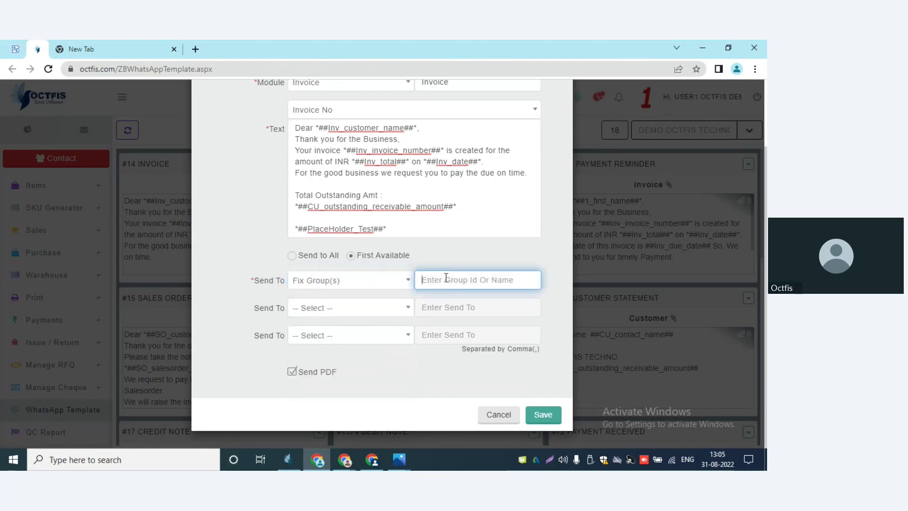
left_click(407, 282)
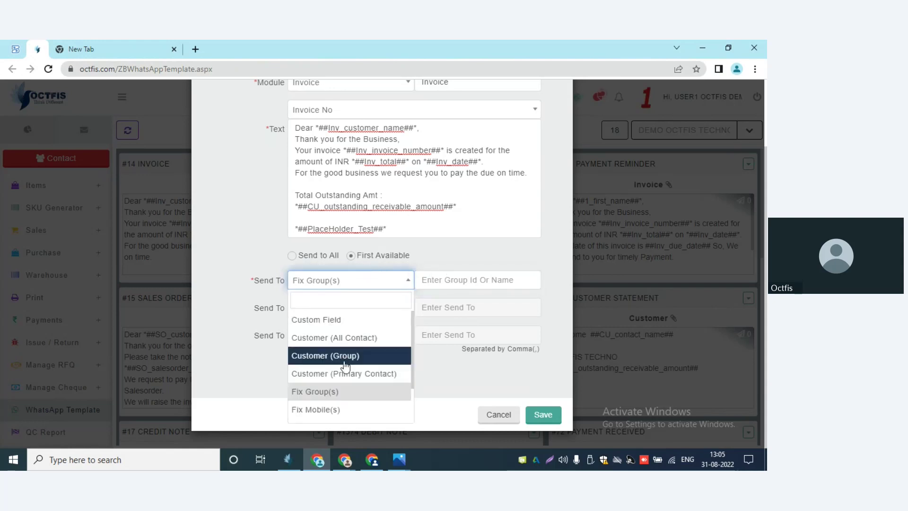
scroll(345, 366, "down", 2)
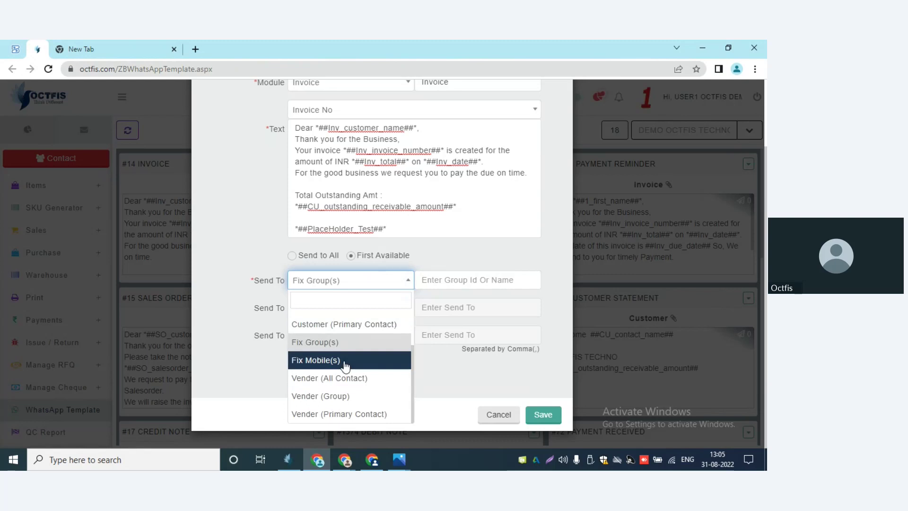
left_click(345, 363)
left_click(443, 286)
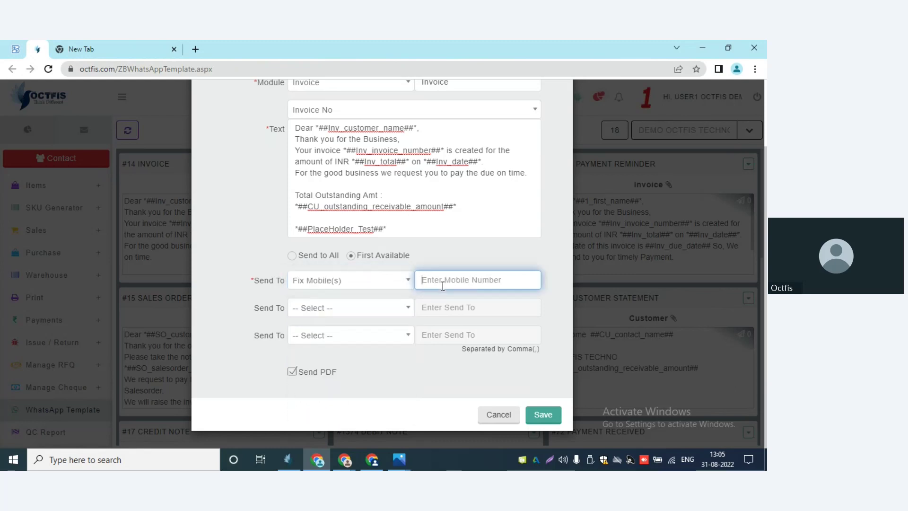
type("98")
key("BackSpace")
key("BackSpace")
Review the remaining recipient types, including the vendor options, and leave the invoice template without saving
left_click(407, 286)
scroll(355, 358, "down", 1)
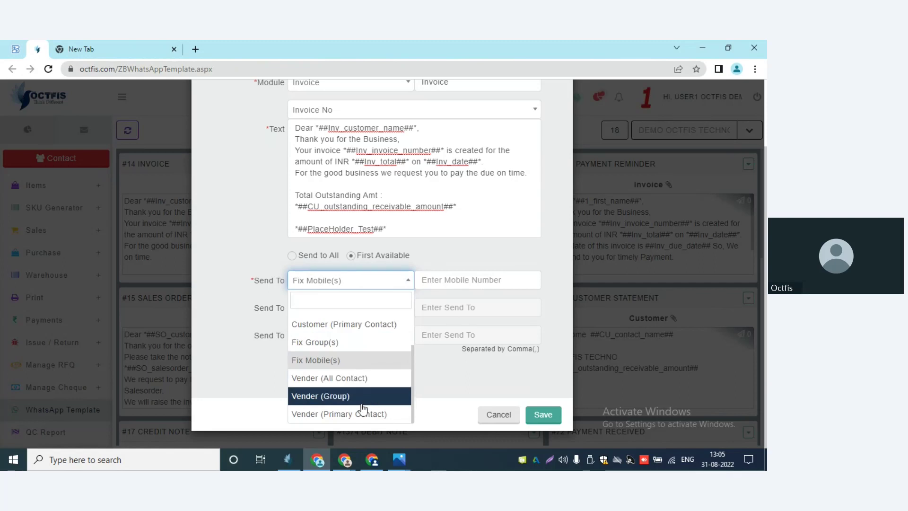
left_click(462, 266)
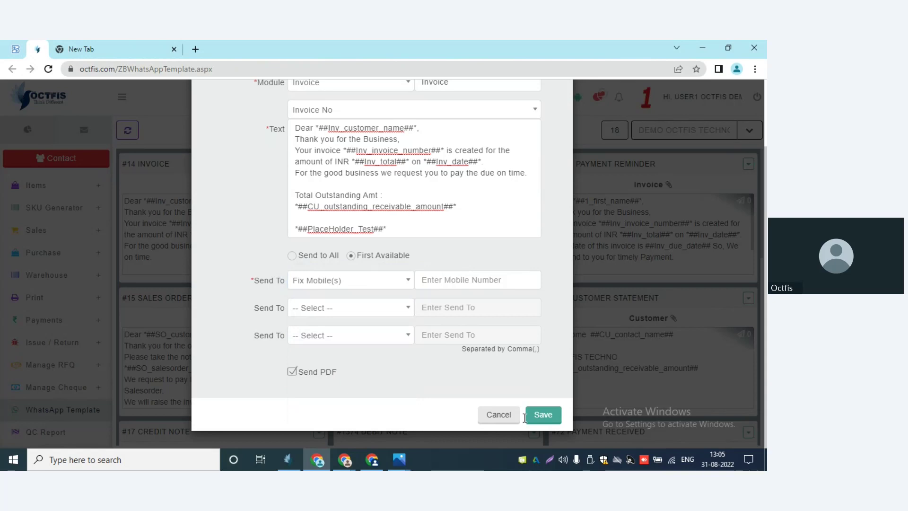
left_click(499, 414)
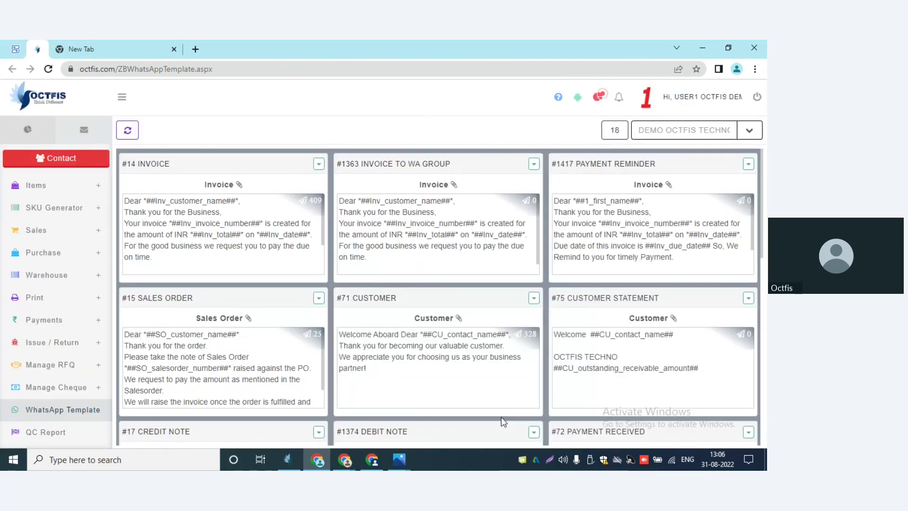
Switch to the OCTFIS desktop application and open its WhatsApp message log
left_click(288, 459)
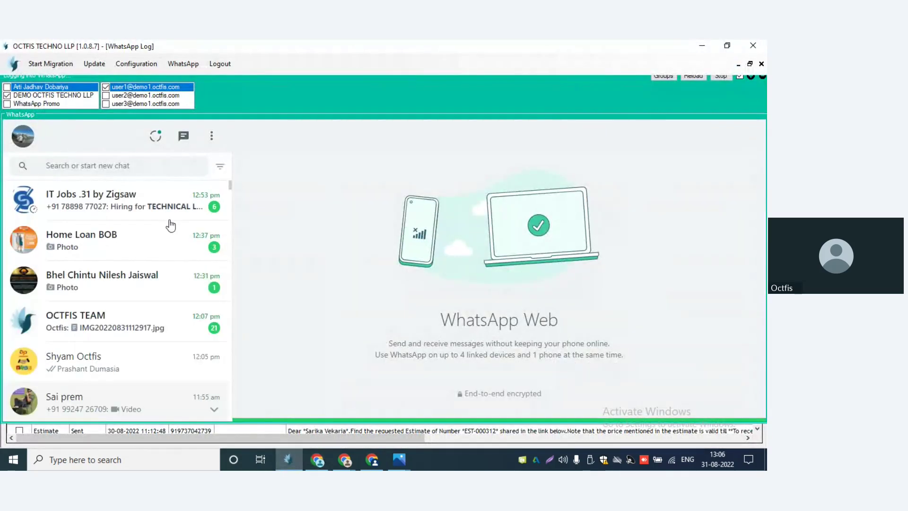
left_click(179, 64)
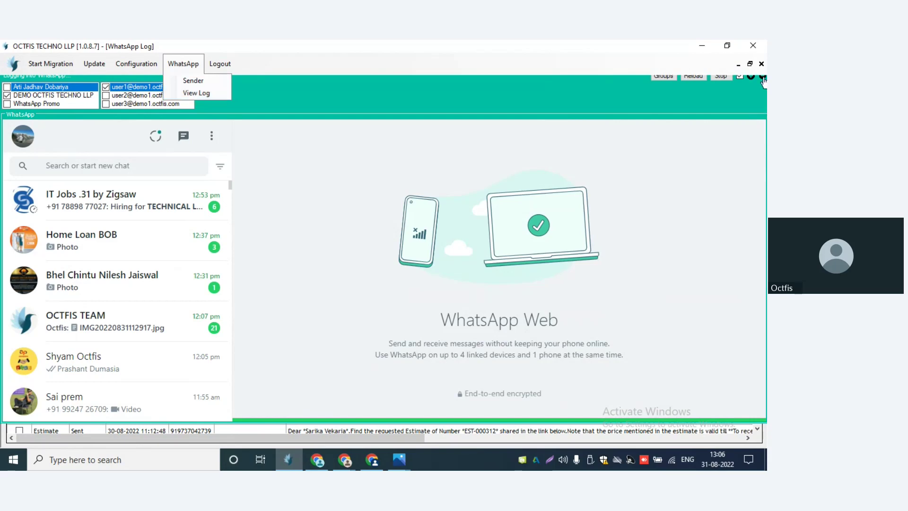
left_click(196, 92)
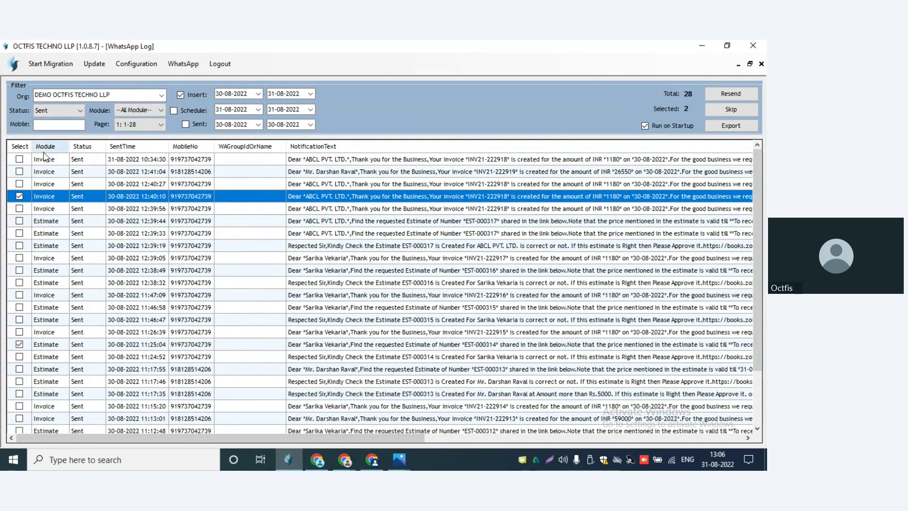
Examine the module, status, sent time, recipient and notification text of the sent invoice messages in the log
left_click(19, 196)
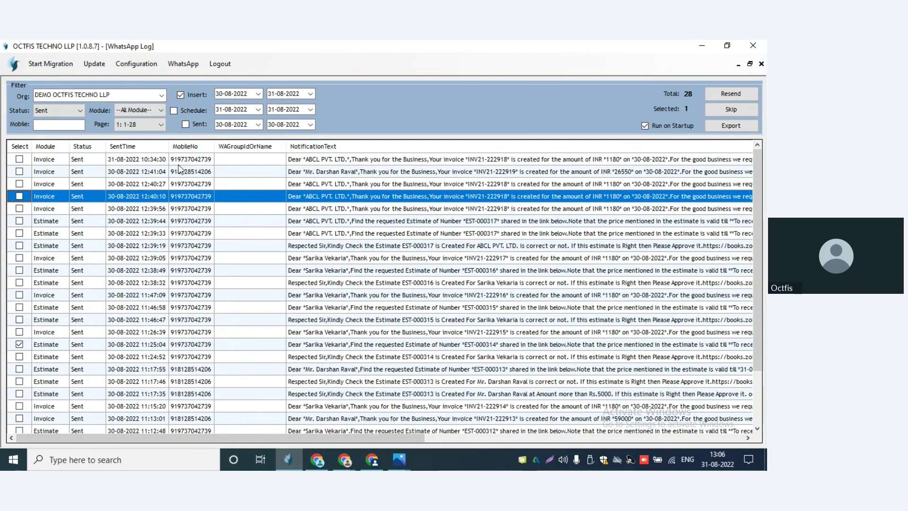
left_click(362, 163)
left_click(401, 193)
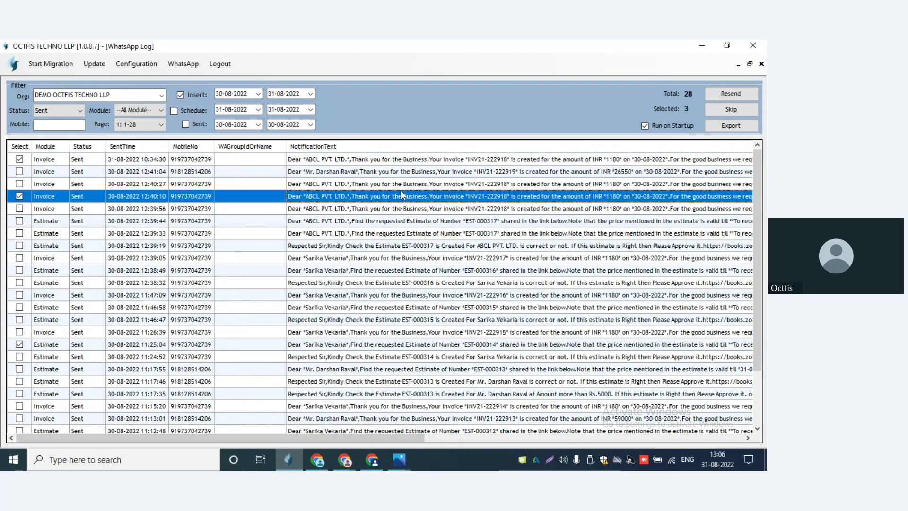
left_click(366, 161)
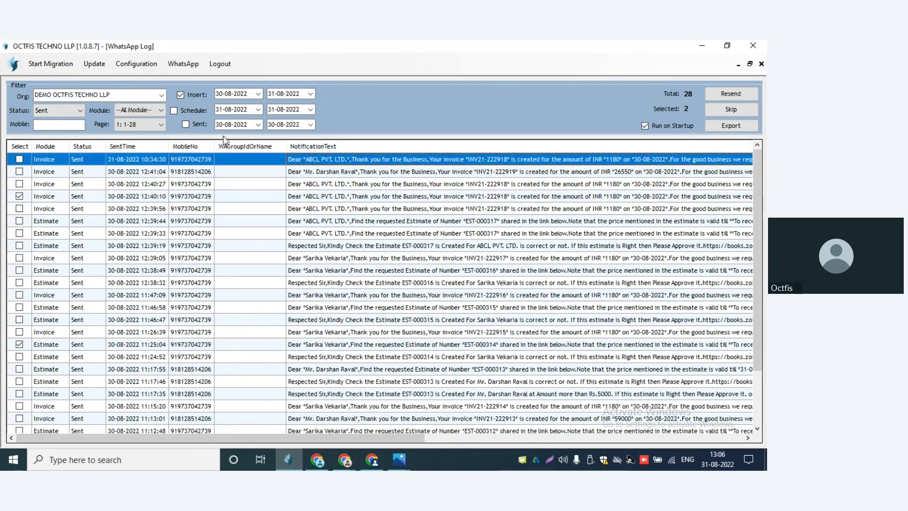
Review the message statuses and modules by which the WhatsApp log can be filtered, keeping the Sent and All Module filters
left_click(78, 111)
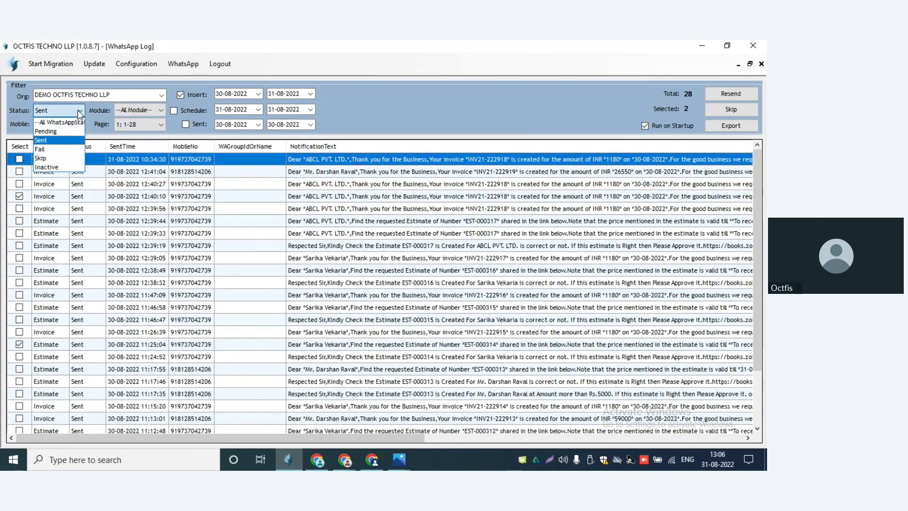
left_click(90, 133)
left_click(160, 111)
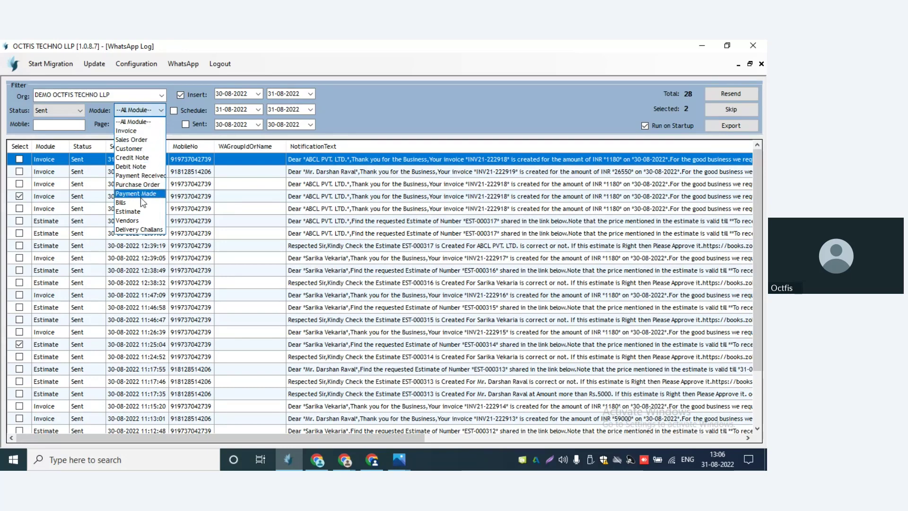
left_click(350, 112)
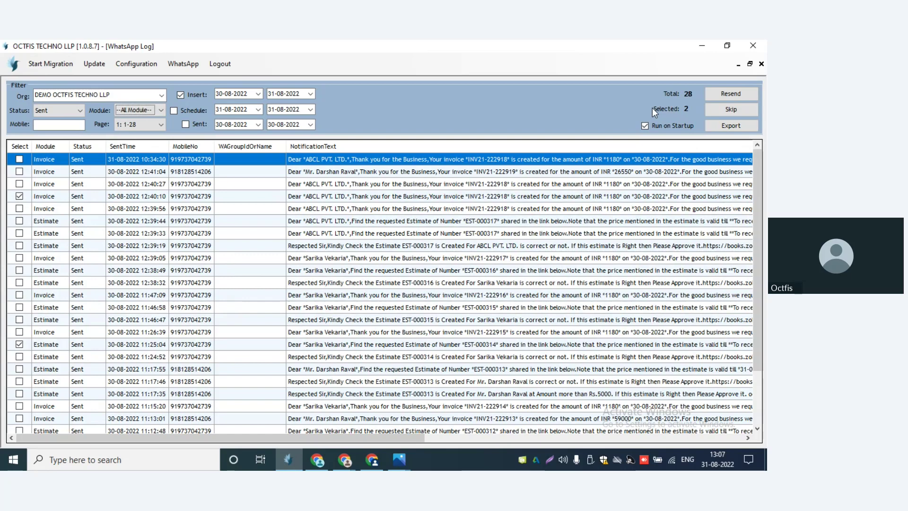
Mark and unmark the newest invoice message in the log to show how messages are chosen for resending
left_click(19, 159)
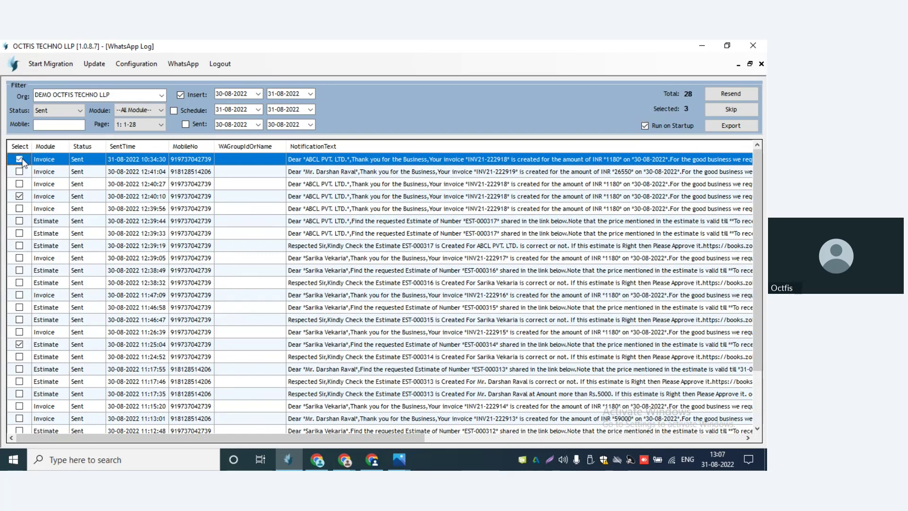
left_click(19, 159)
left_click(645, 126)
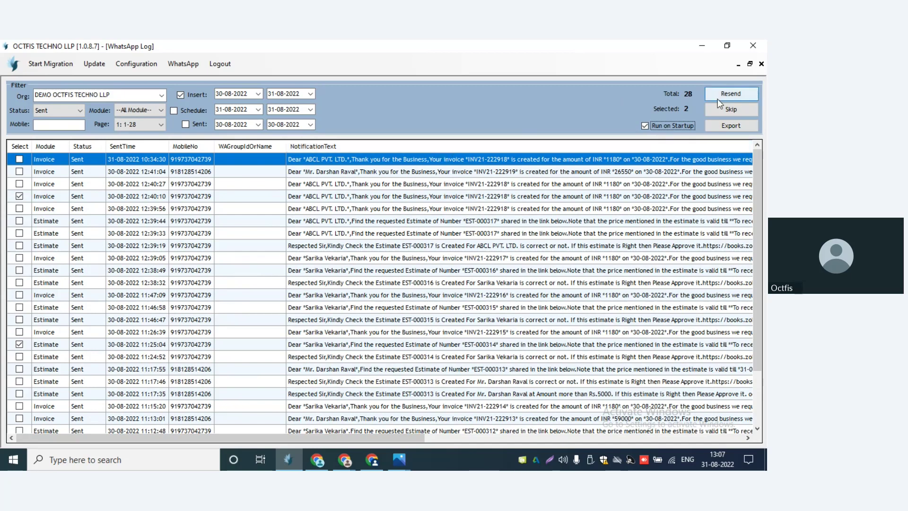
left_click(20, 159)
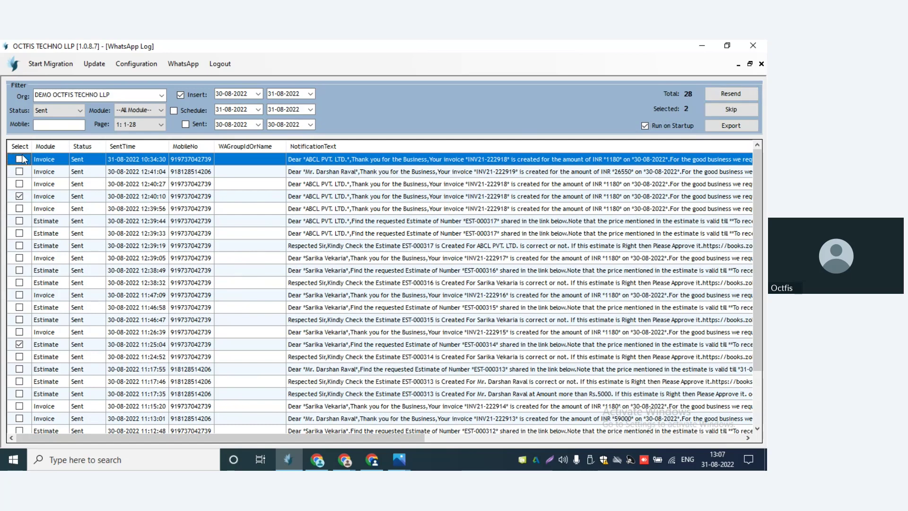
left_click(21, 149)
left_click(20, 149)
Open the WhatsApp Sender view and look through its chat list
left_click(174, 67)
left_click(191, 81)
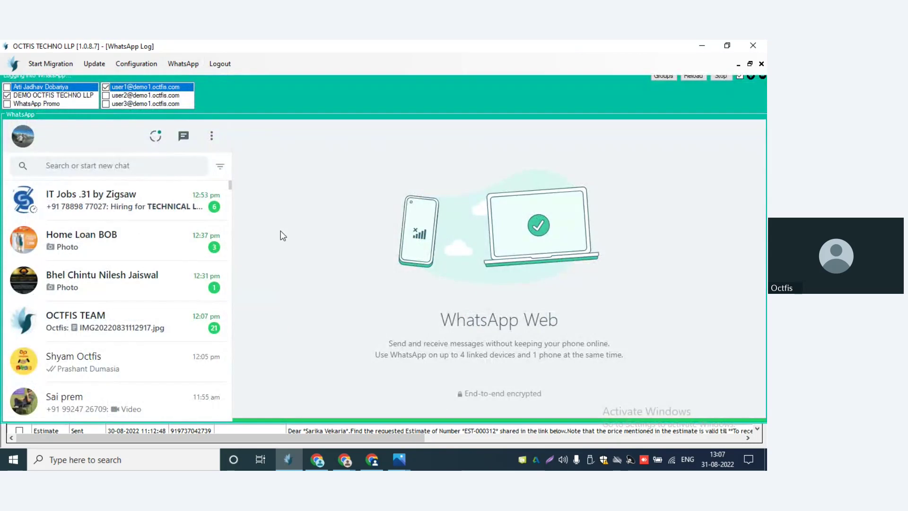
scroll(168, 285, "down", 1)
scroll(168, 285, "down", 2)
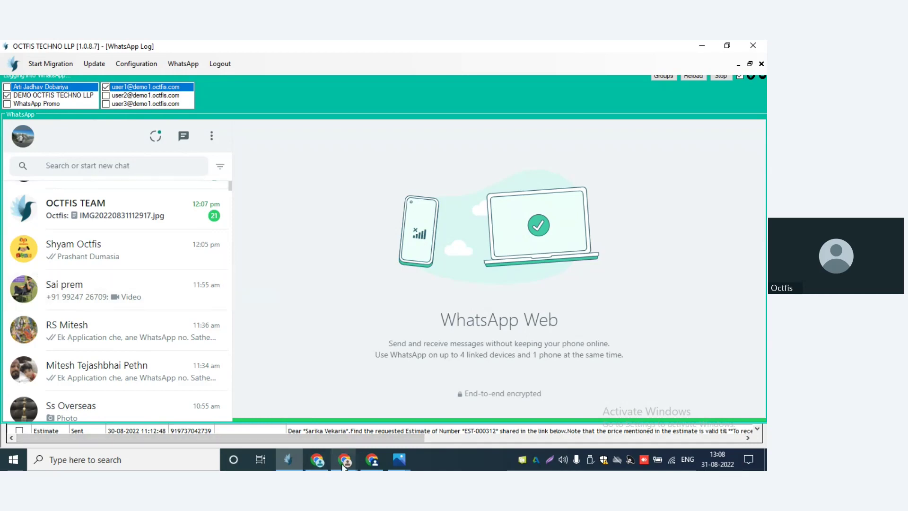
Switch to Zoho Books, open the newest ABCL PVT. LTD. invoice and show its custom actions, including the Whatsapp option
left_click(318, 460)
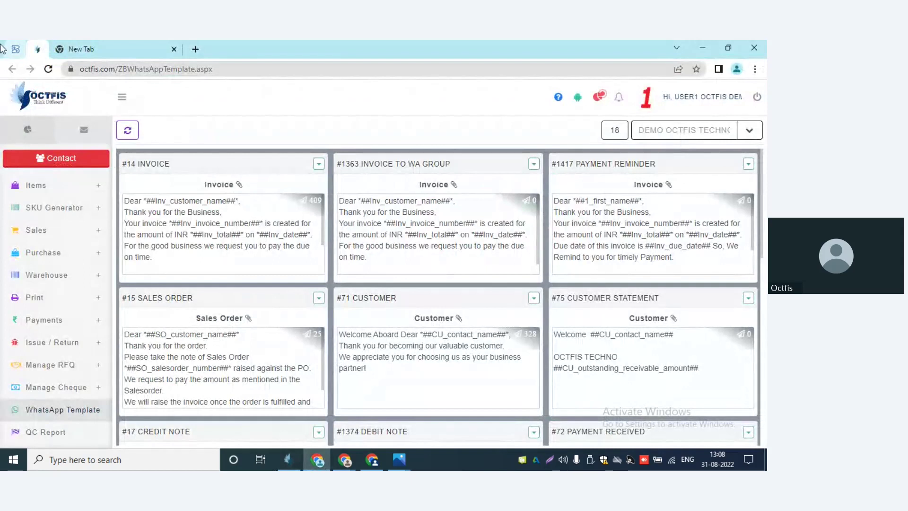
left_click(16, 49)
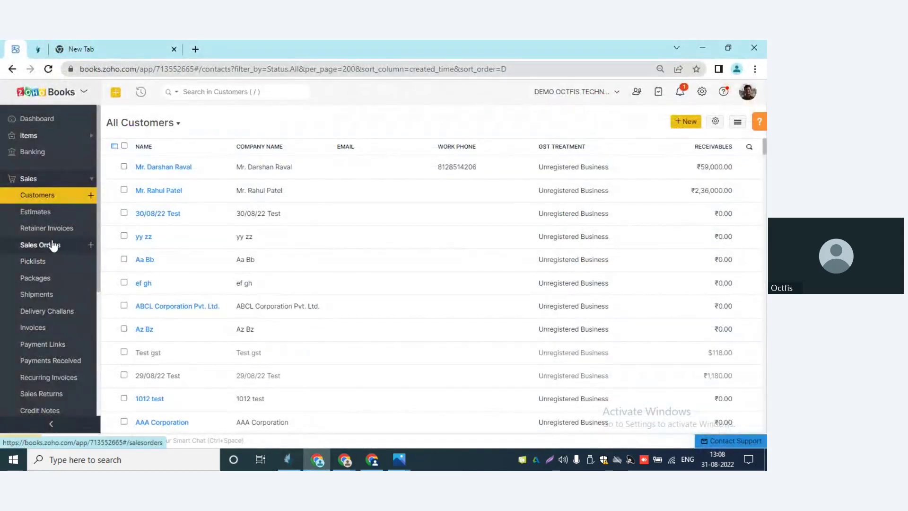
left_click(40, 332)
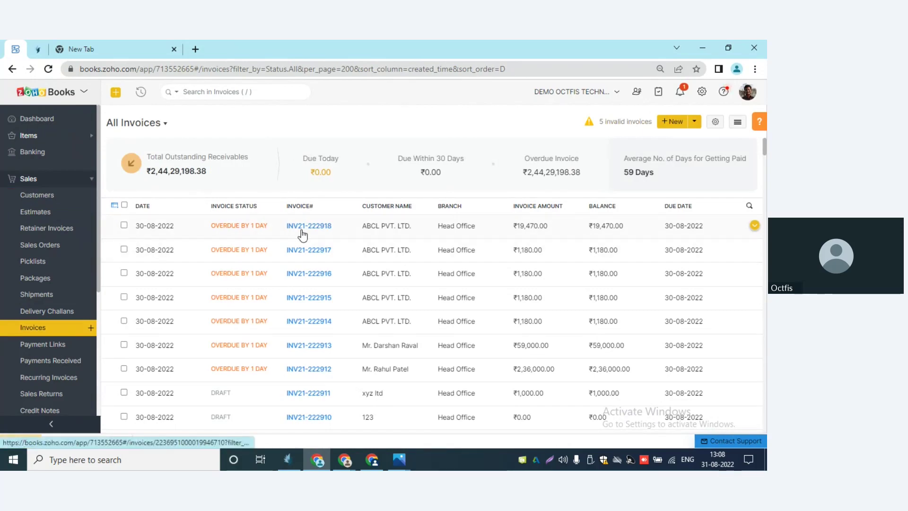
left_click(272, 227)
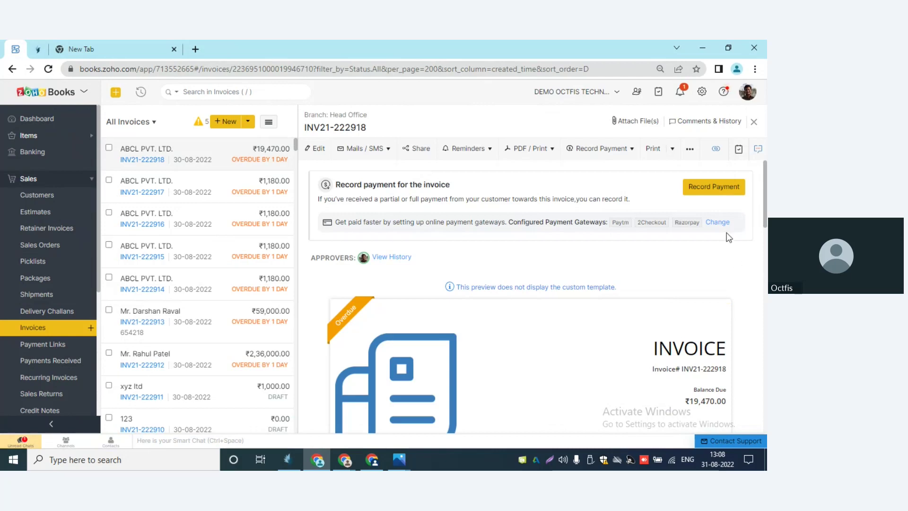
left_click(673, 153)
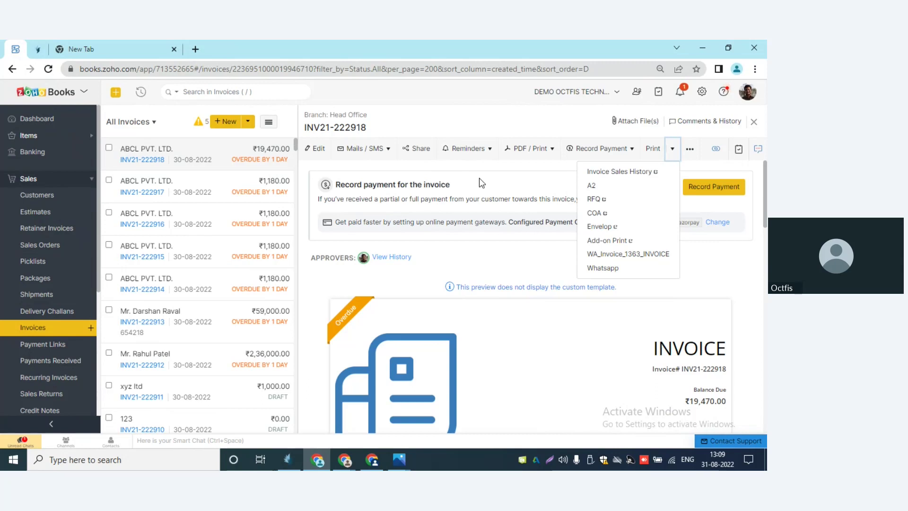
Switch to the WA-1 .jpeg image in Photos to show the OCTFIS contact and pricing information
mouse_move(456, 287)
mouse_move(407, 456)
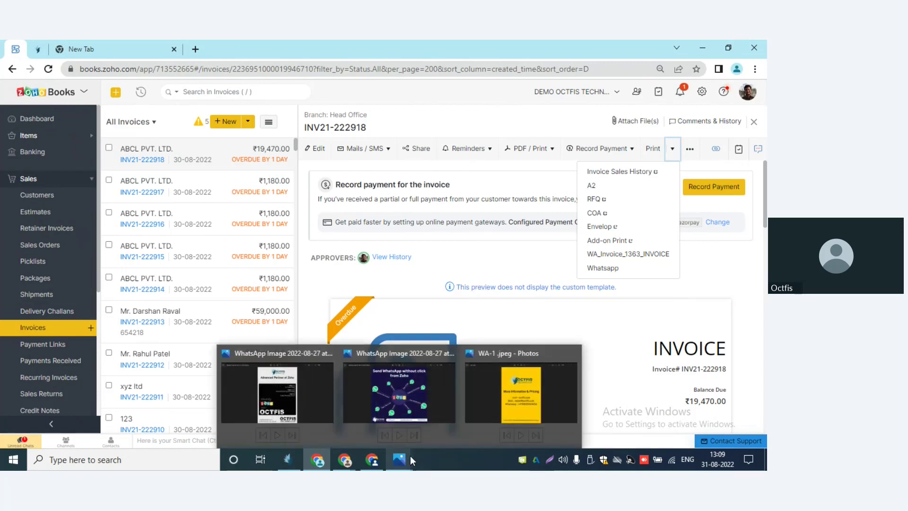
left_click(506, 393)
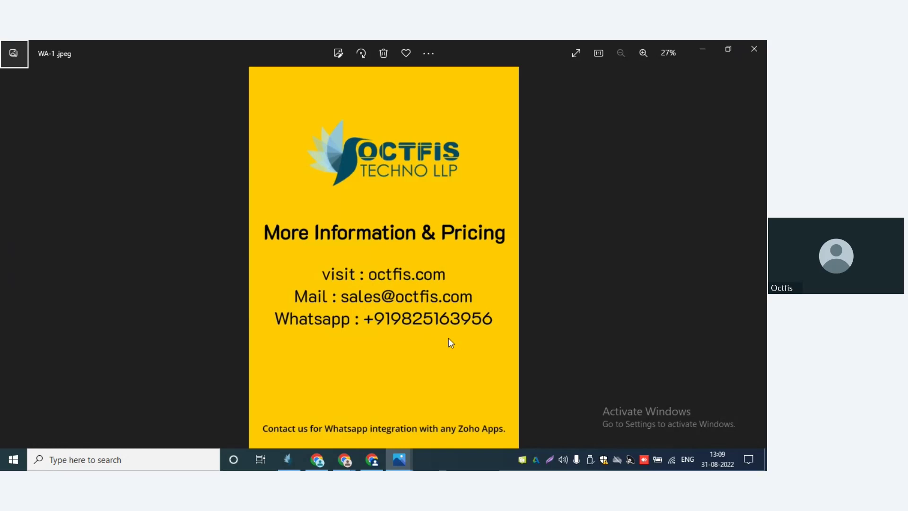
Switch to the Zoho Meeting window, back out of ending the meeting for all, and open the additional meeting options
left_click(345, 461)
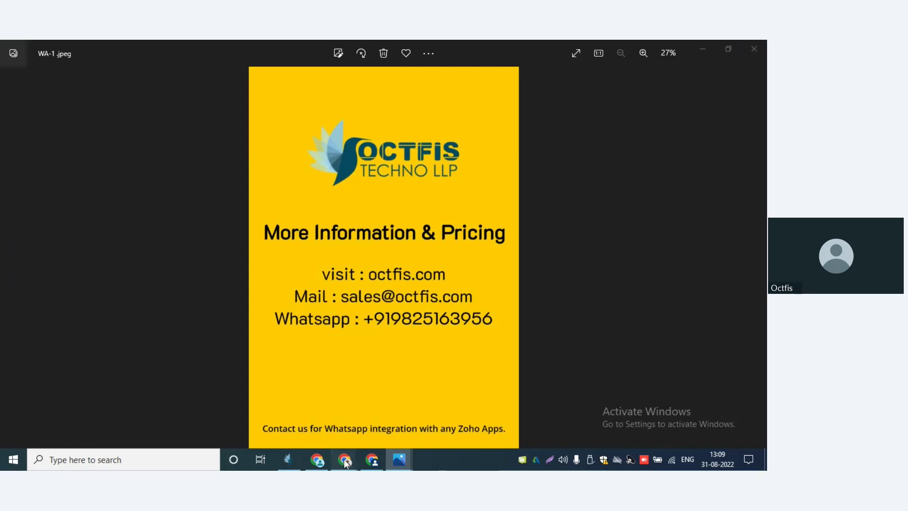
left_click(345, 393)
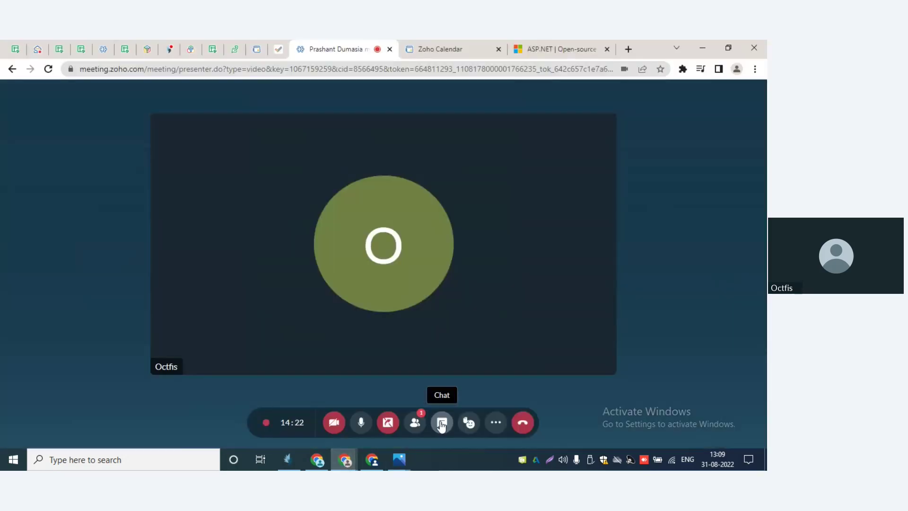
left_click(524, 423)
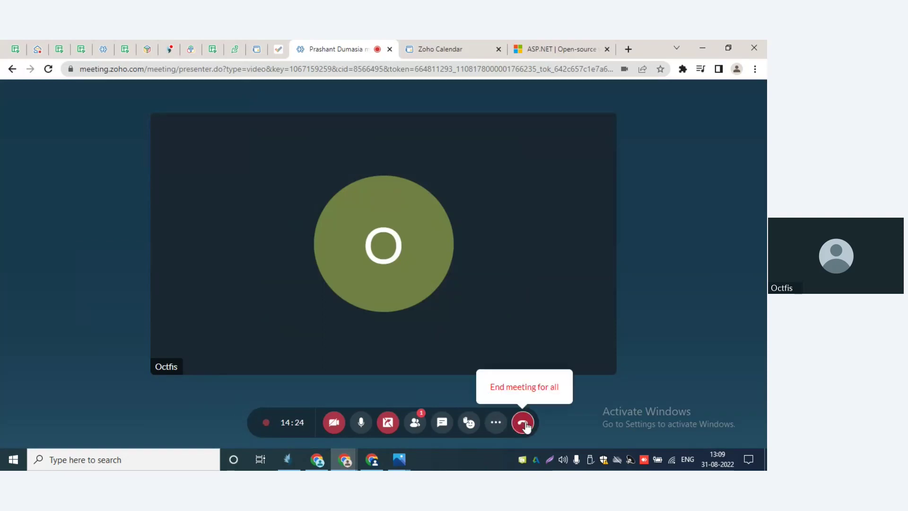
left_click(518, 387)
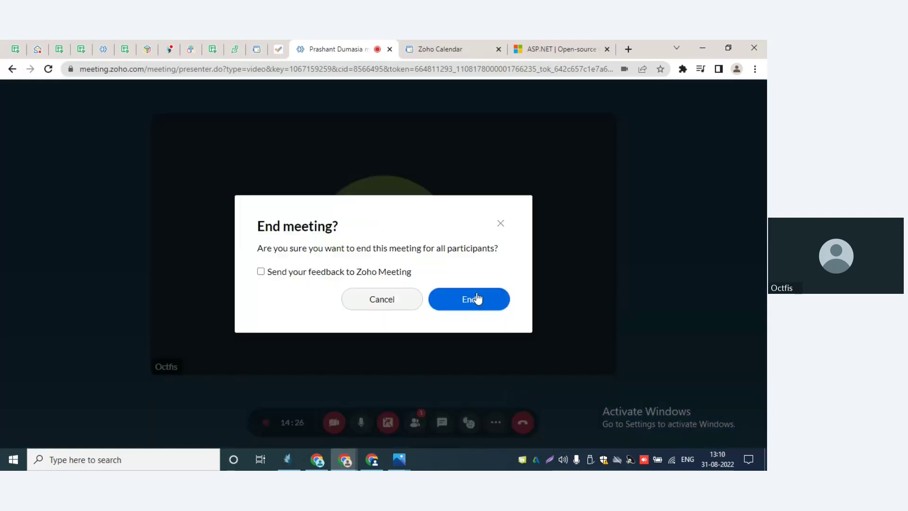
left_click(415, 299)
left_click(495, 422)
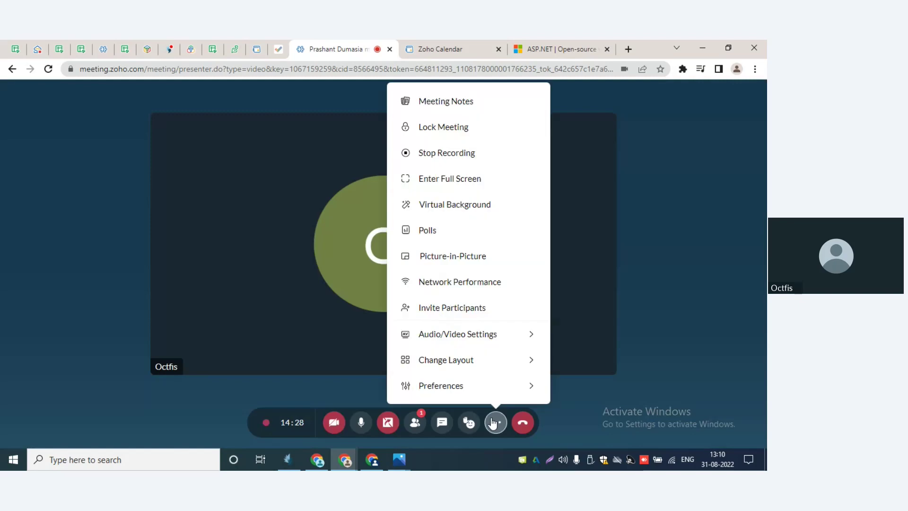